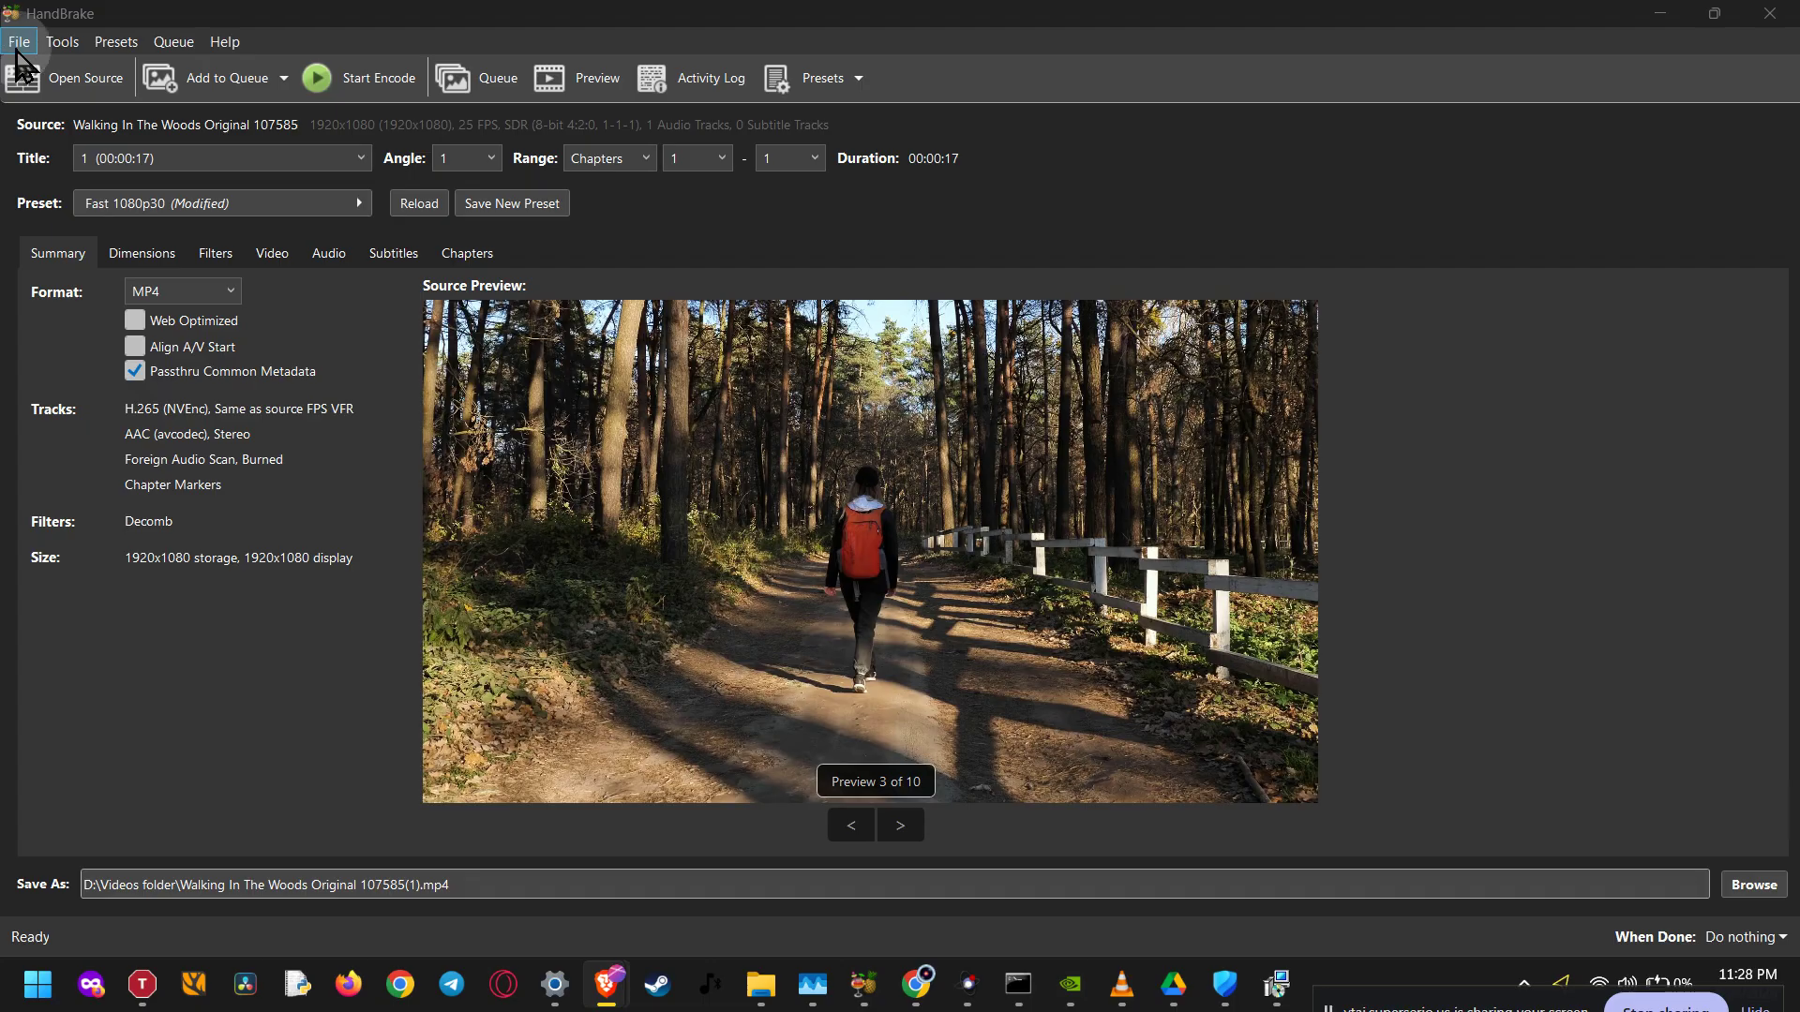
Check the Nvidia NVDec decoding option for the NVEnc encoder in HandBrake's video preferences, and return to the main window
left_click(62, 41)
left_click(57, 156)
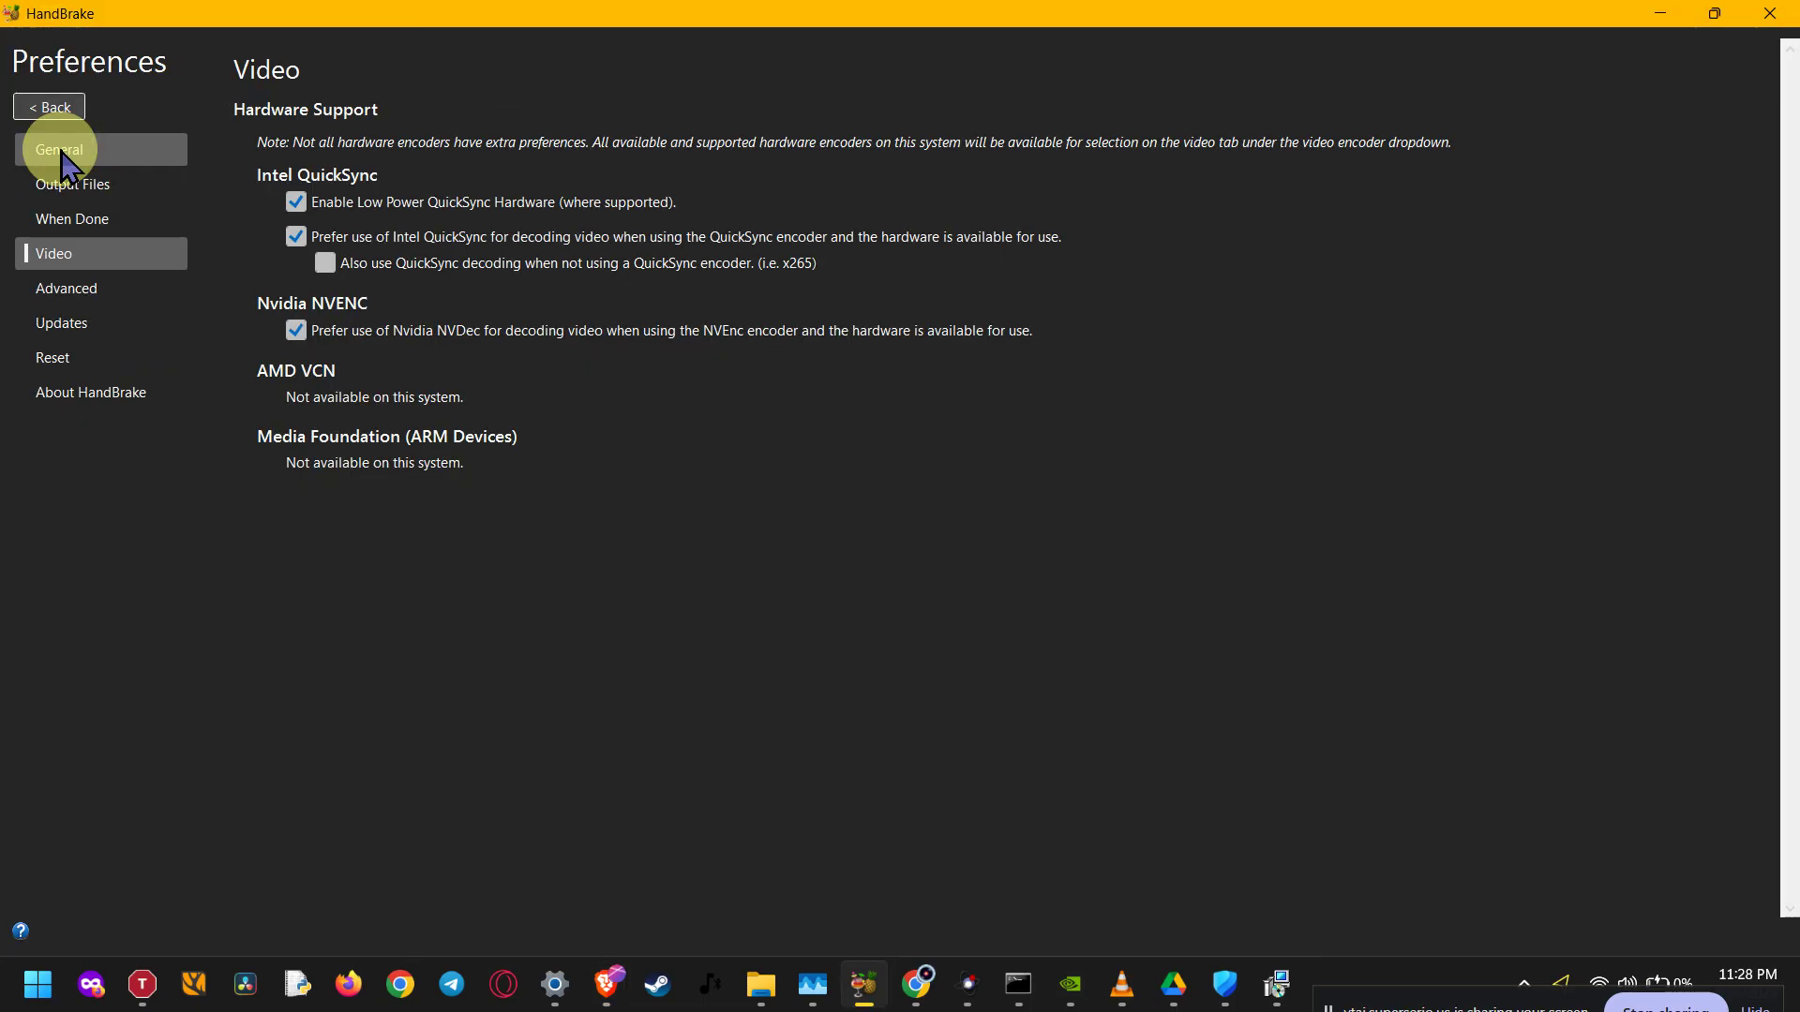
left_click(110, 277)
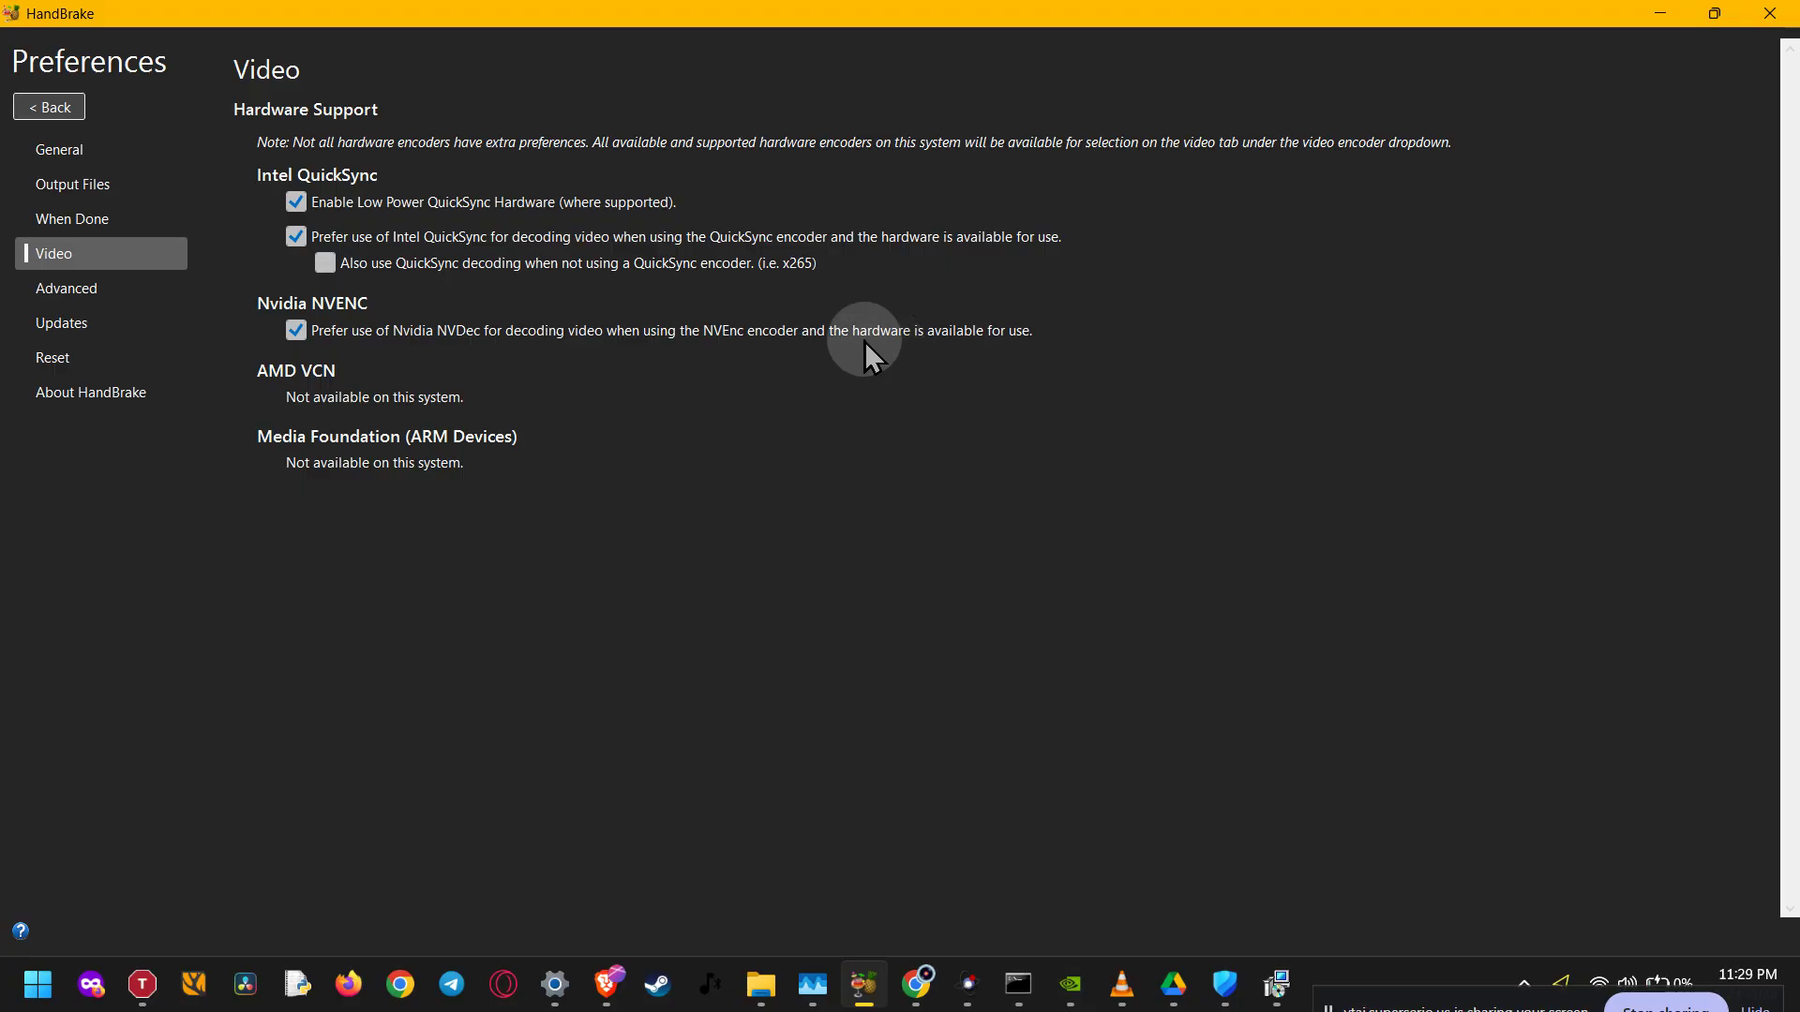
left_click(296, 332)
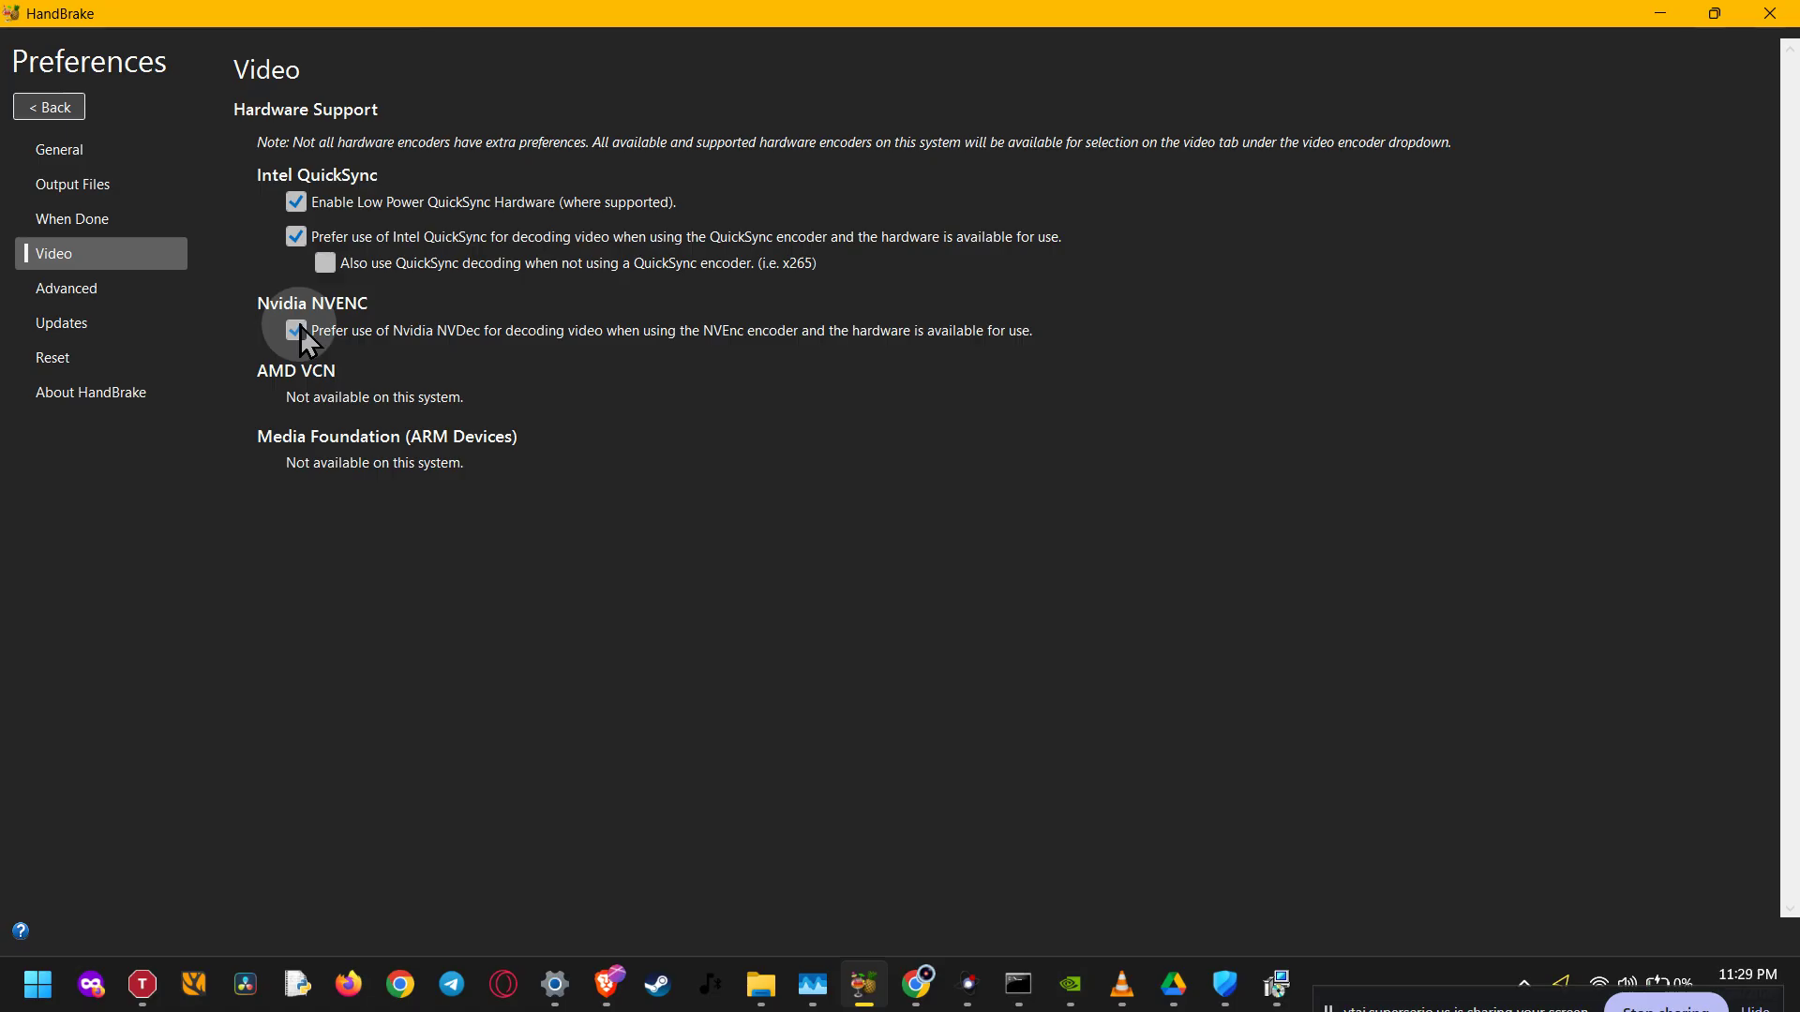
left_click(52, 109)
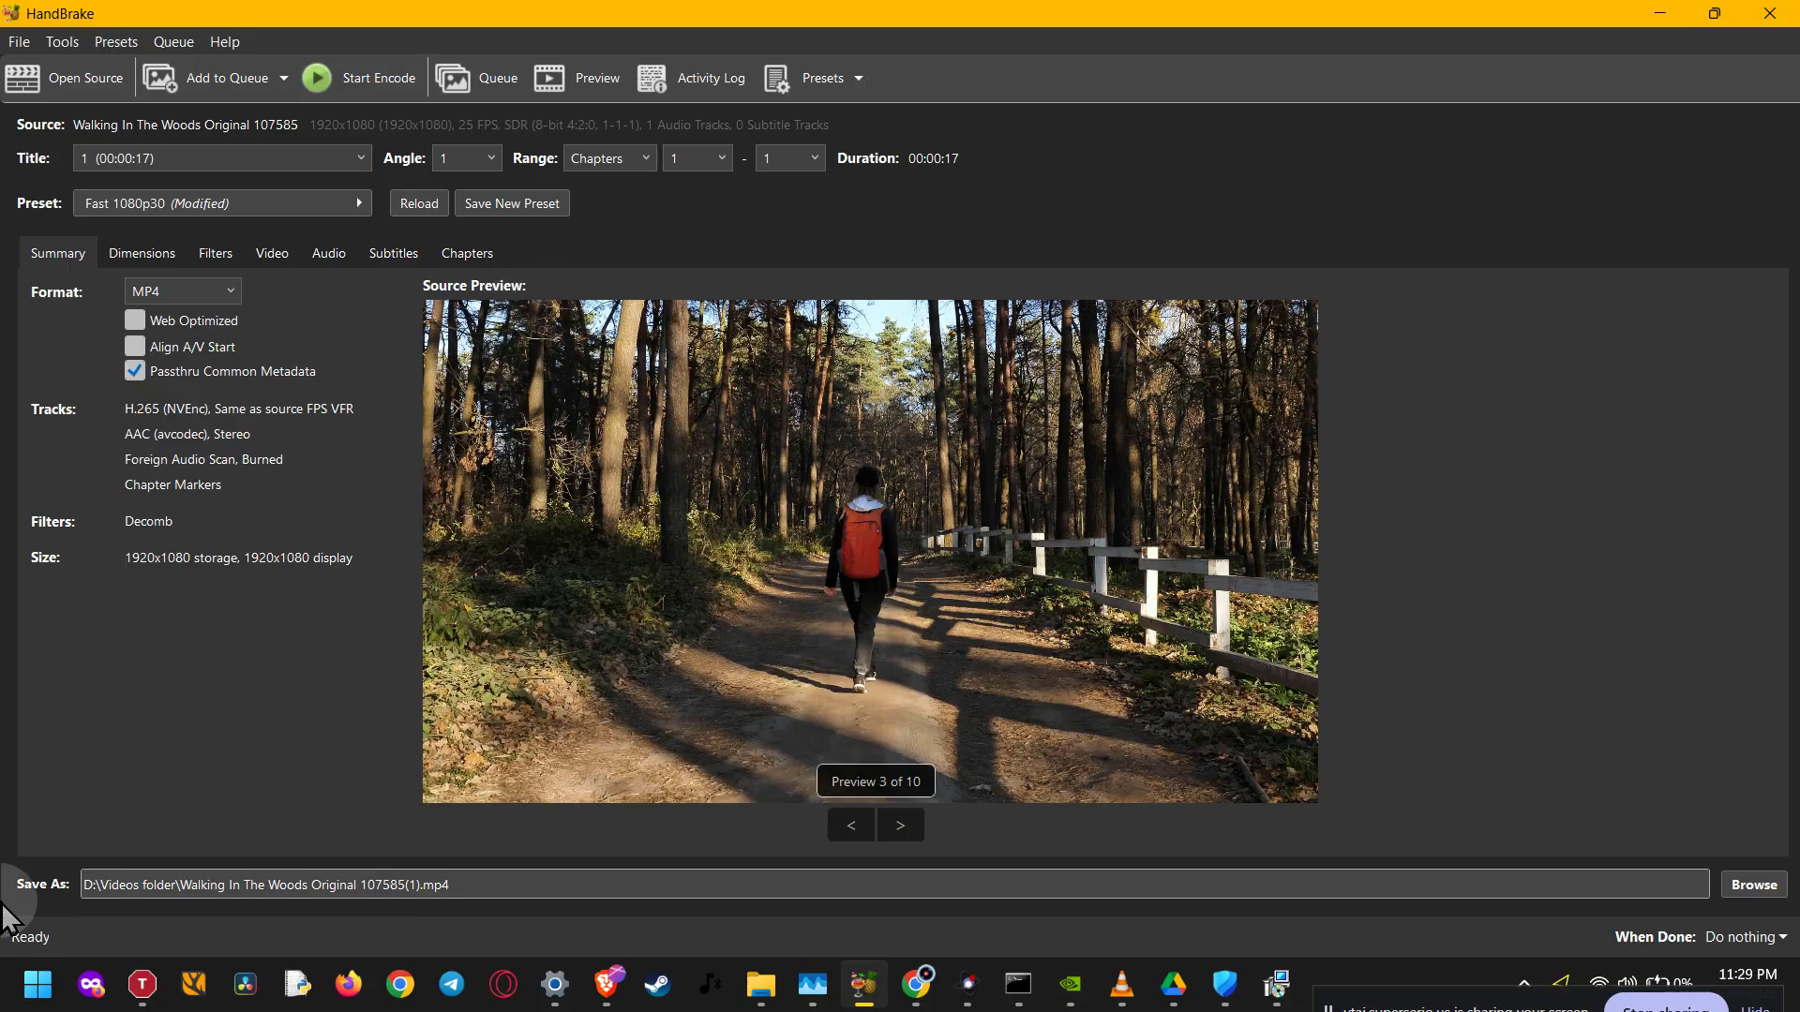
Search Windows for "graphics settings" and open the Graphics settings page
left_click(16, 1001)
type("graphics settings")
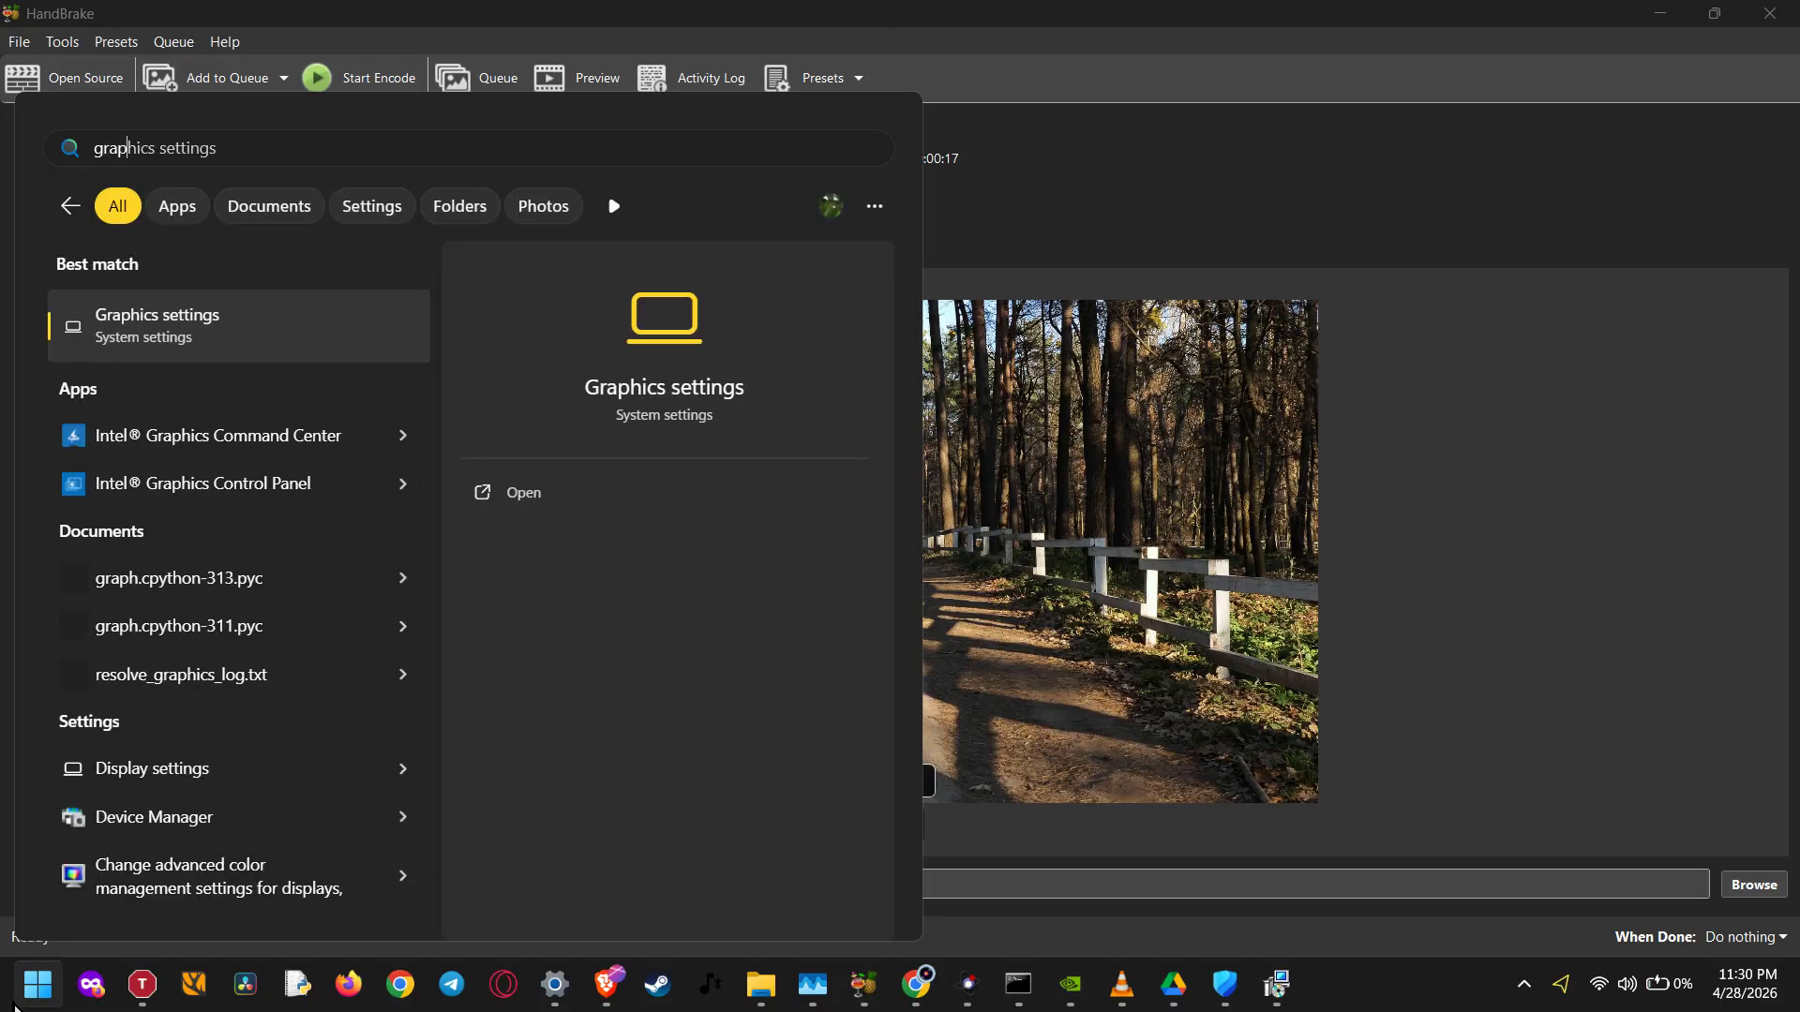
type("h")
key("BackSpace")
key("Return")
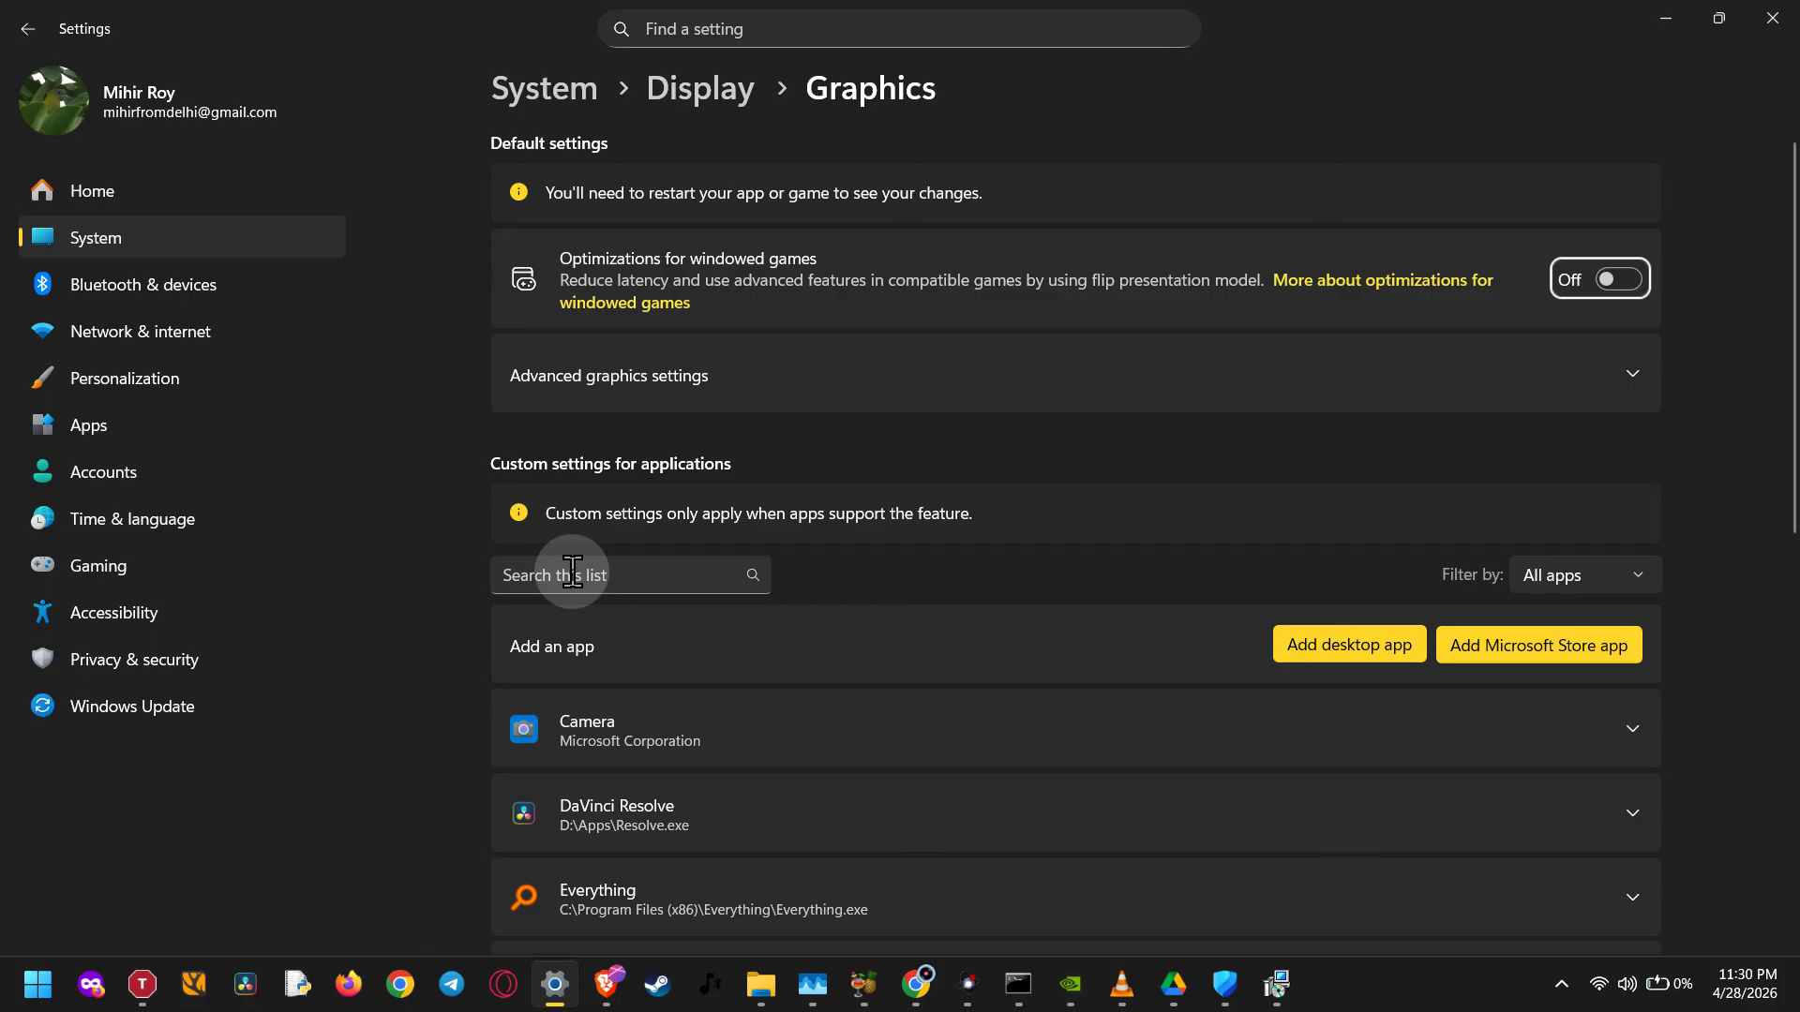
Add HandBrake.exe from D:\Applications\Handbrake as a desktop app in the custom graphics settings
left_click(572, 573)
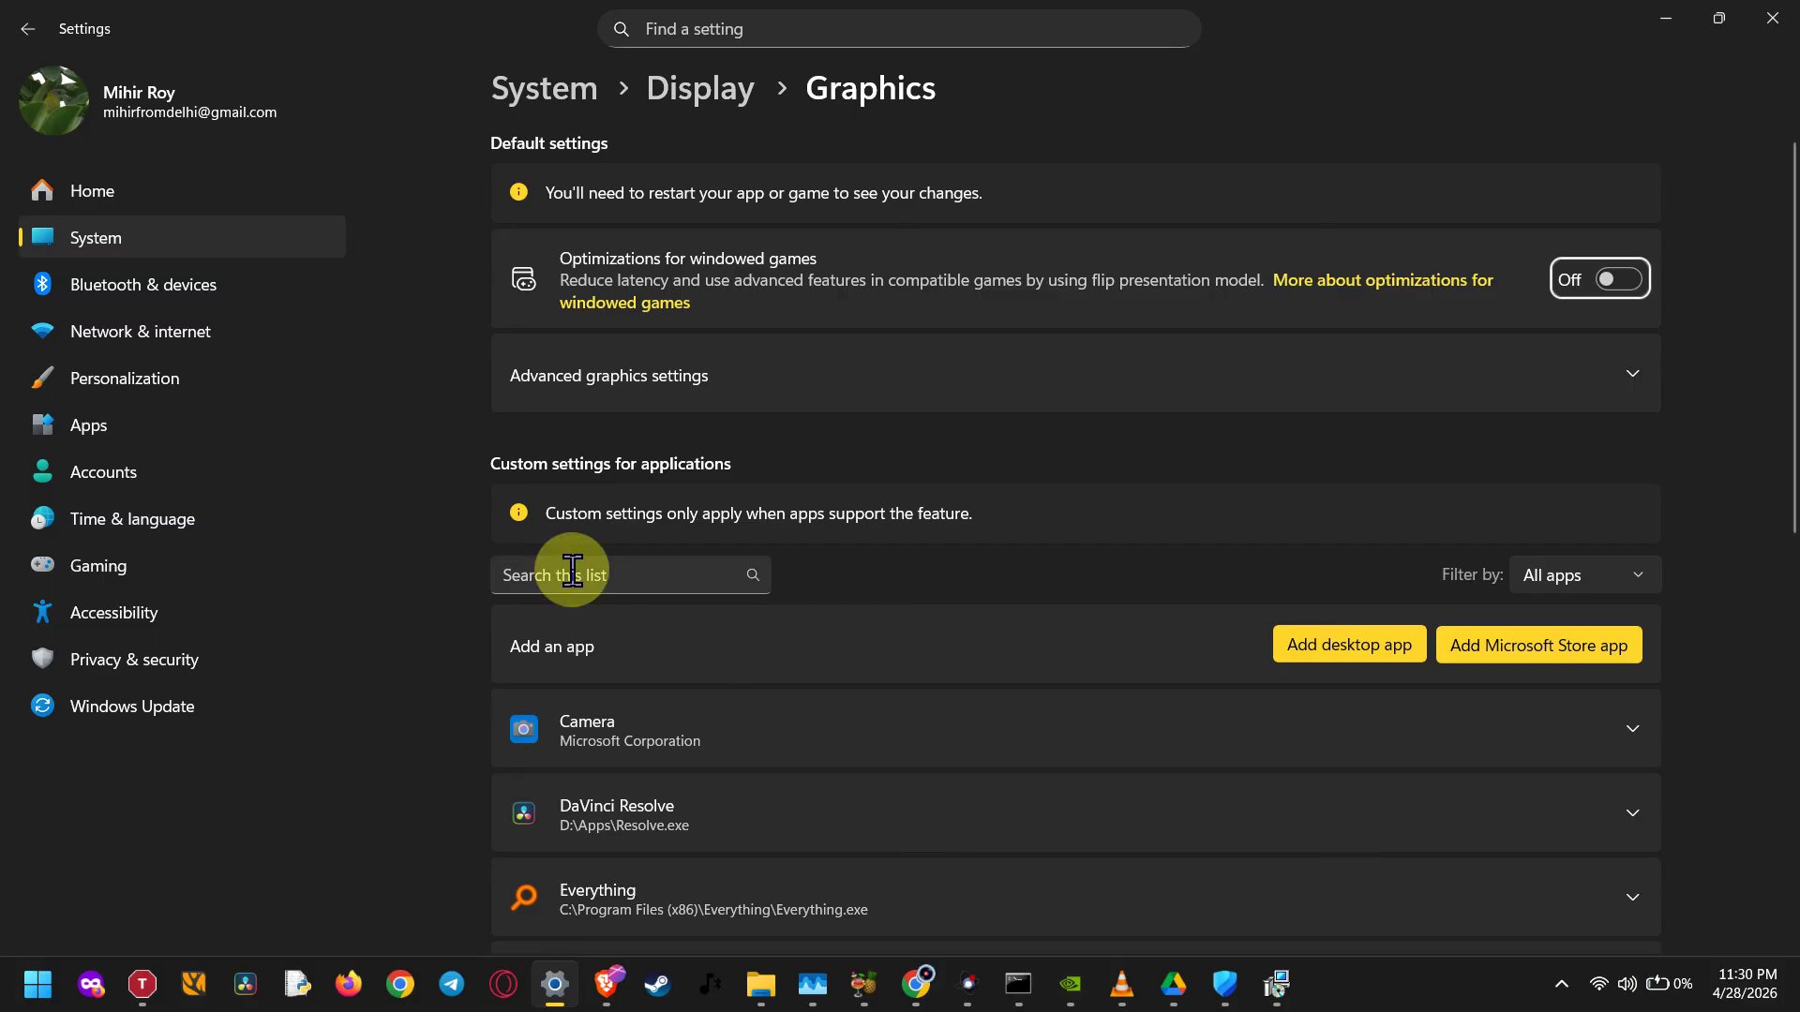
left_click(1384, 656)
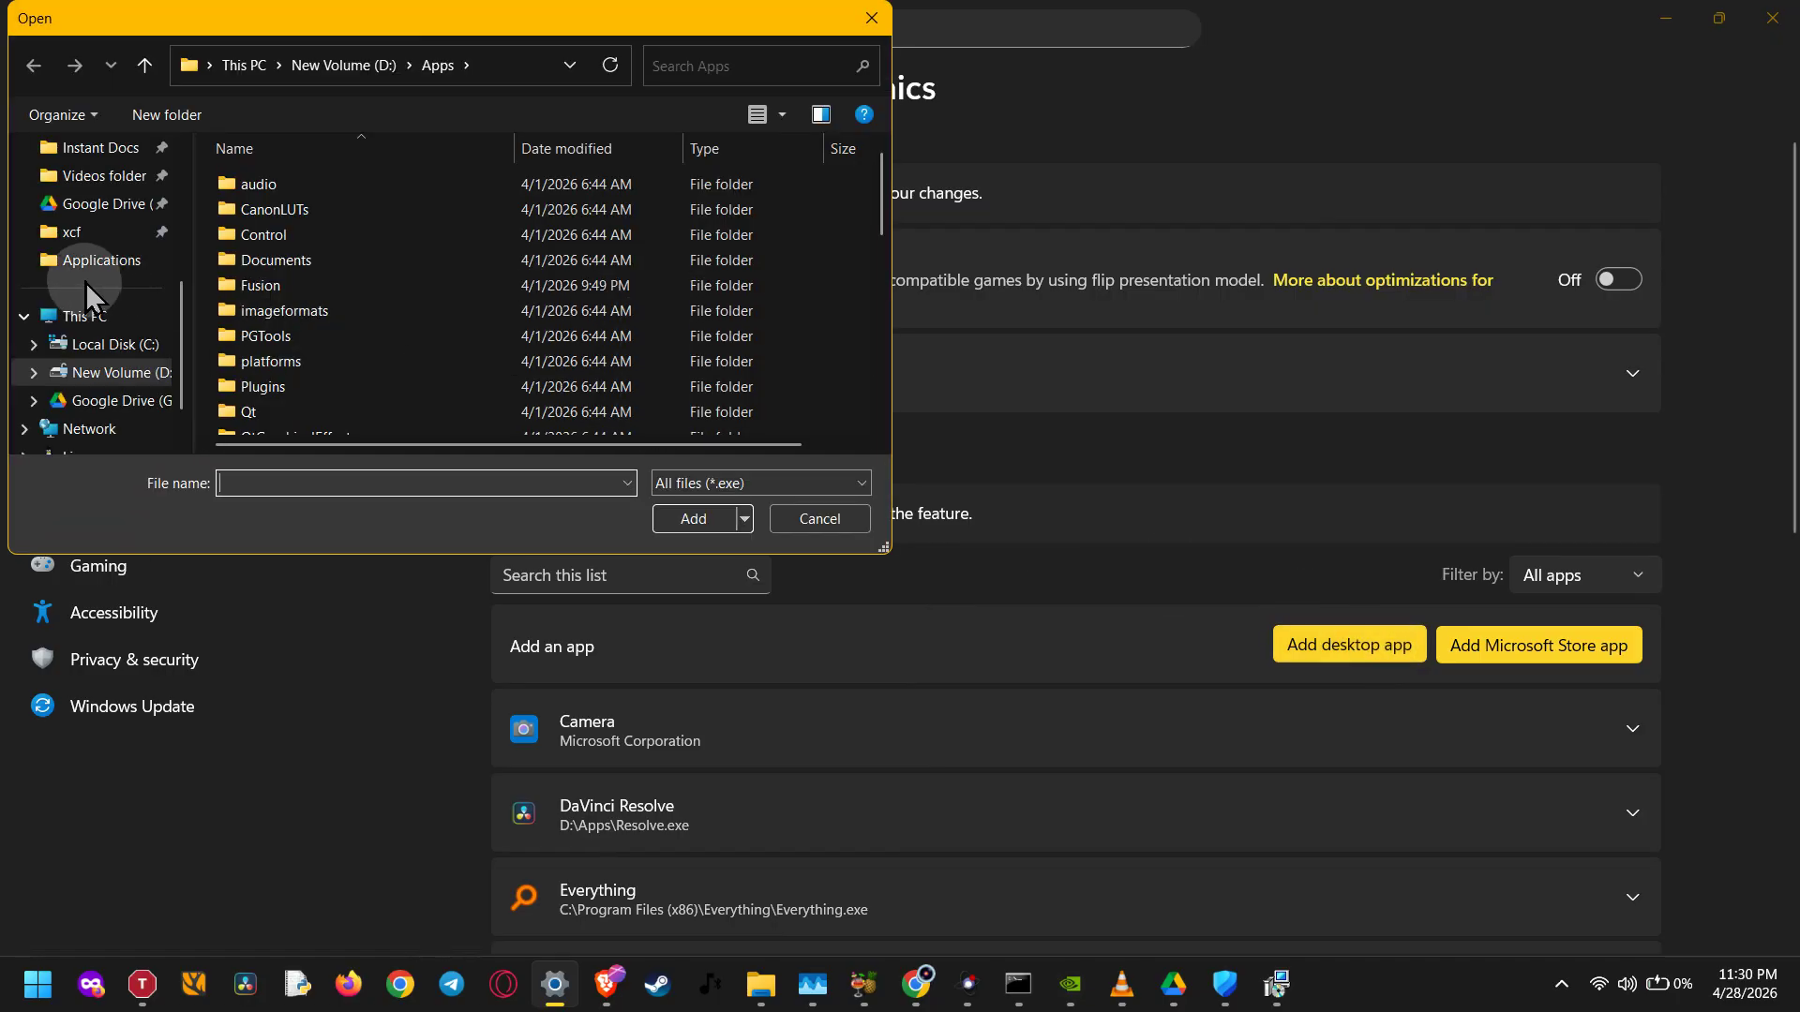
left_click(86, 262)
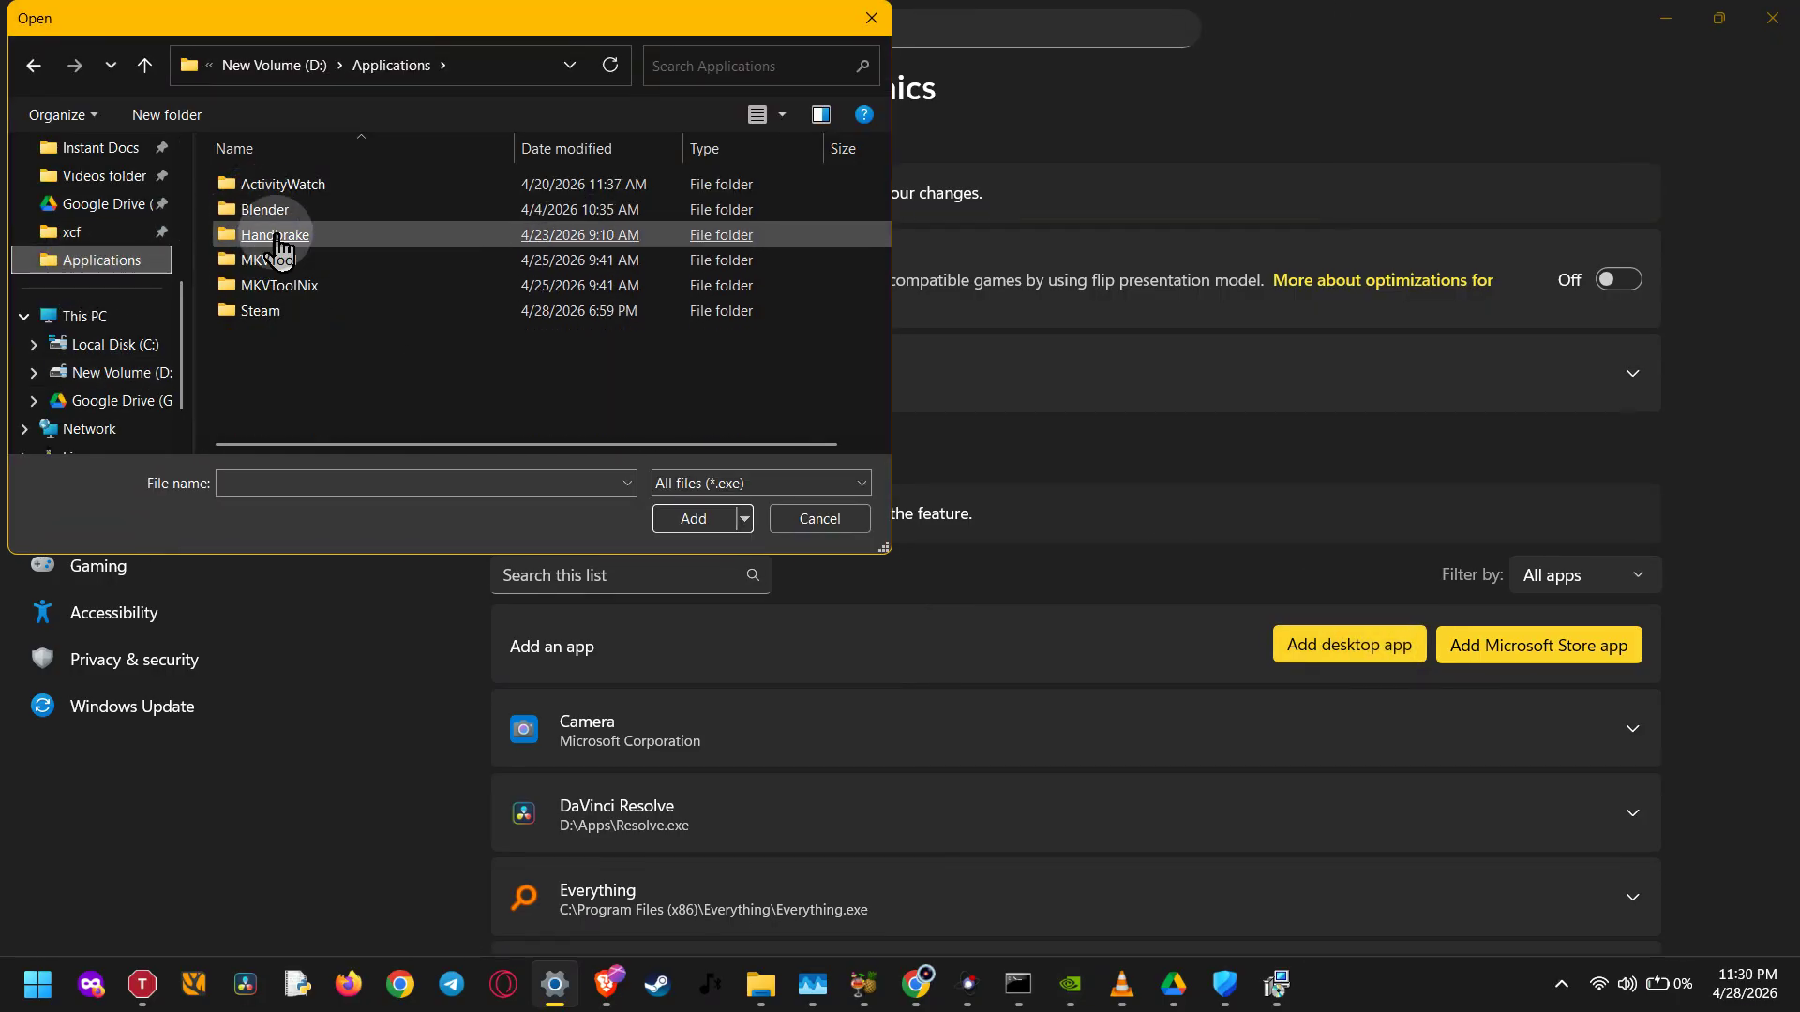
double_click(277, 236)
double_click(294, 208)
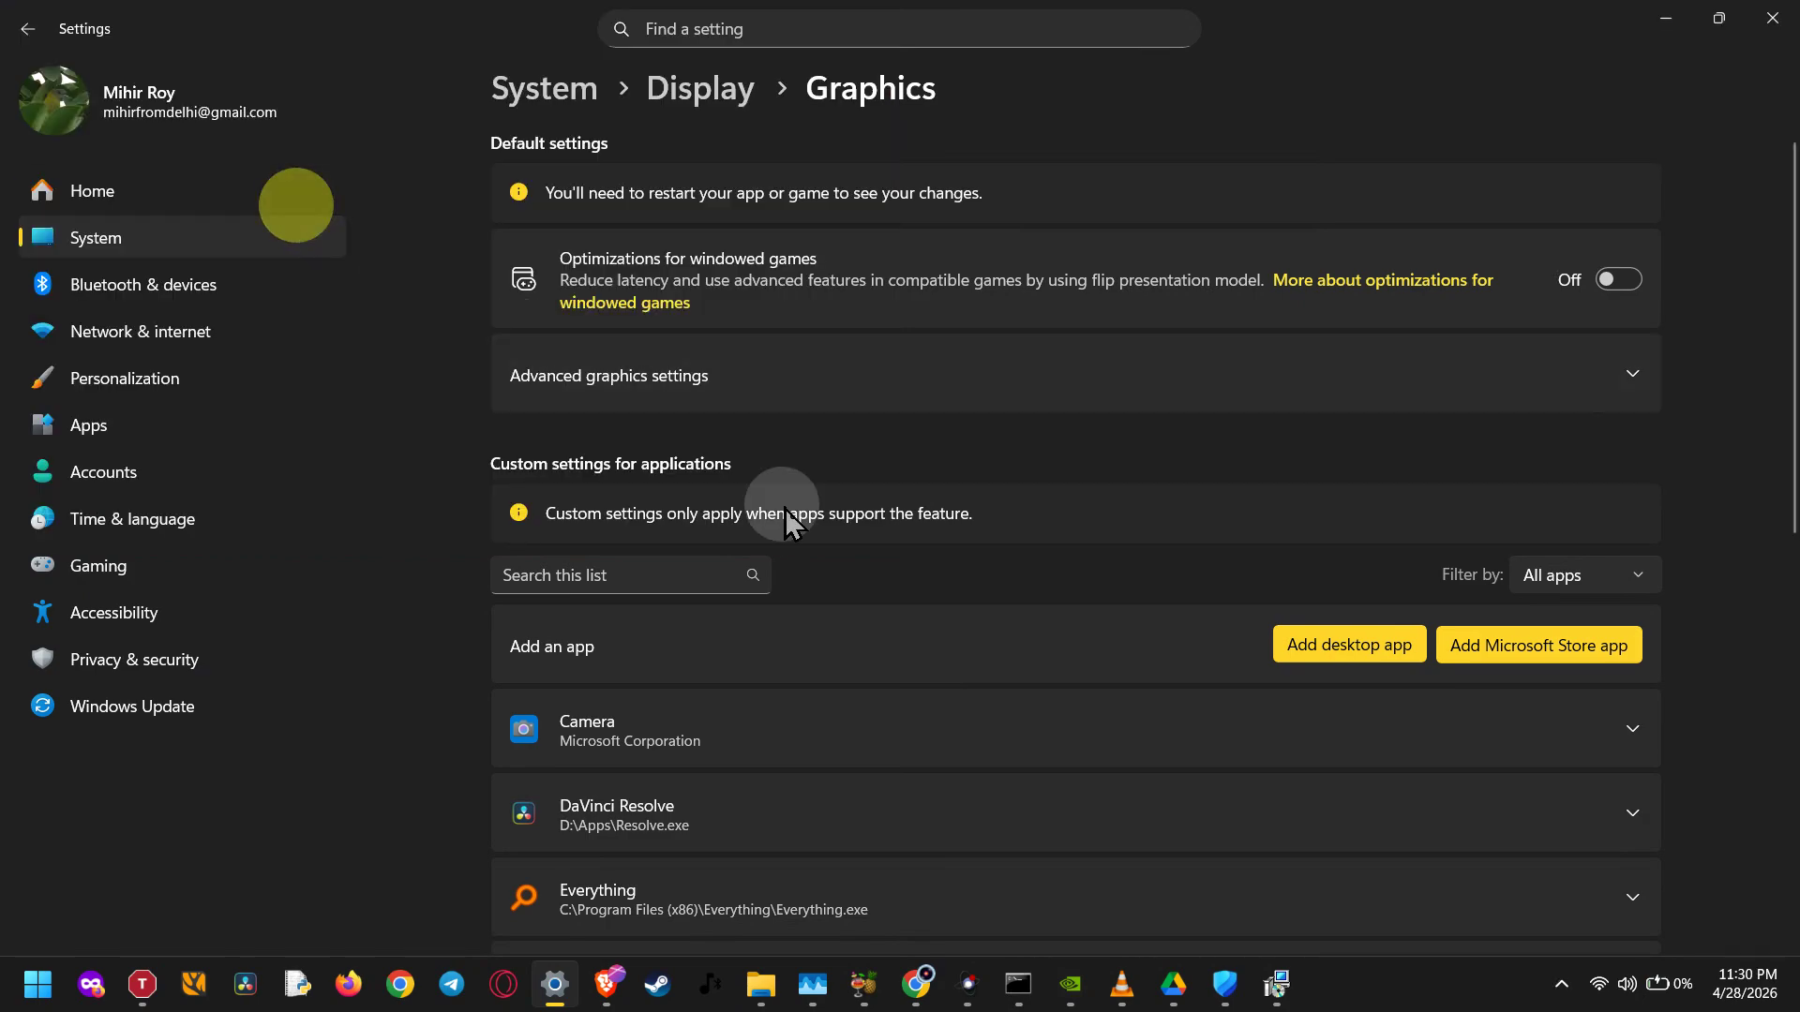
Set HandBrake's GPU preference to High Performance (NVIDIA GeForce GTX 1650), and collapse its entry
scroll(922, 713, "down", 7)
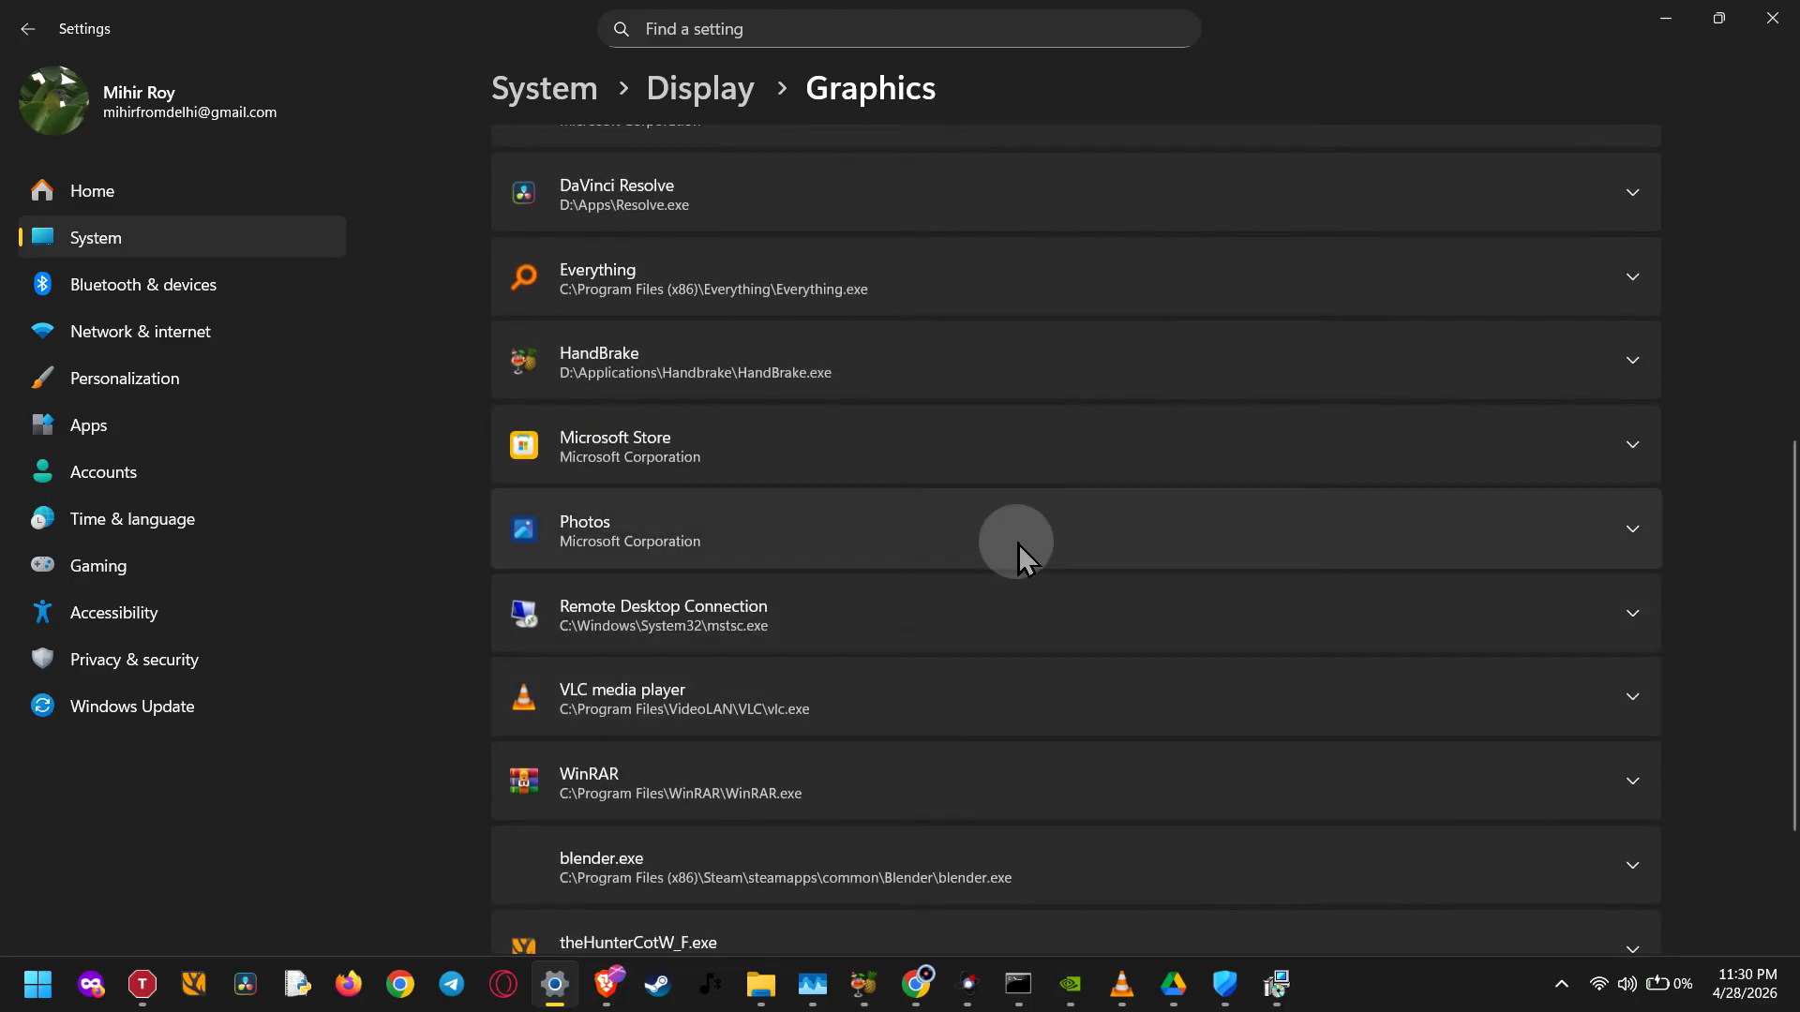
left_click(1635, 364)
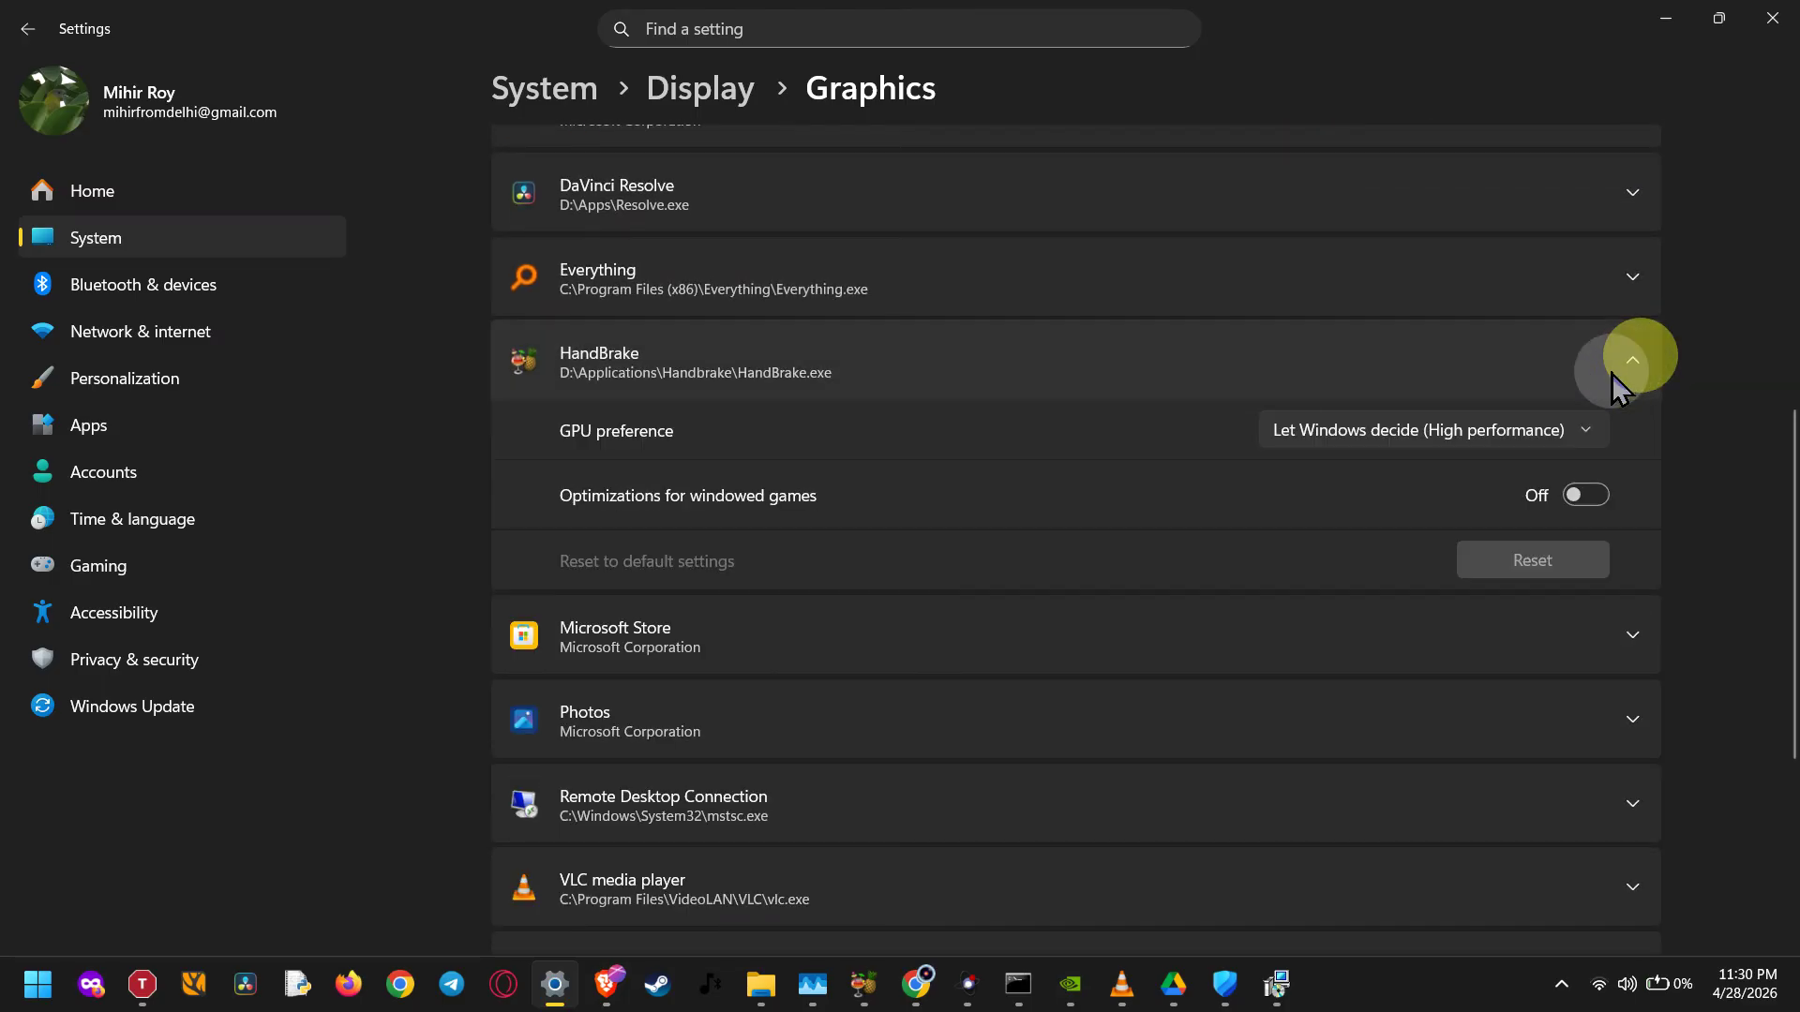
left_click(1402, 436)
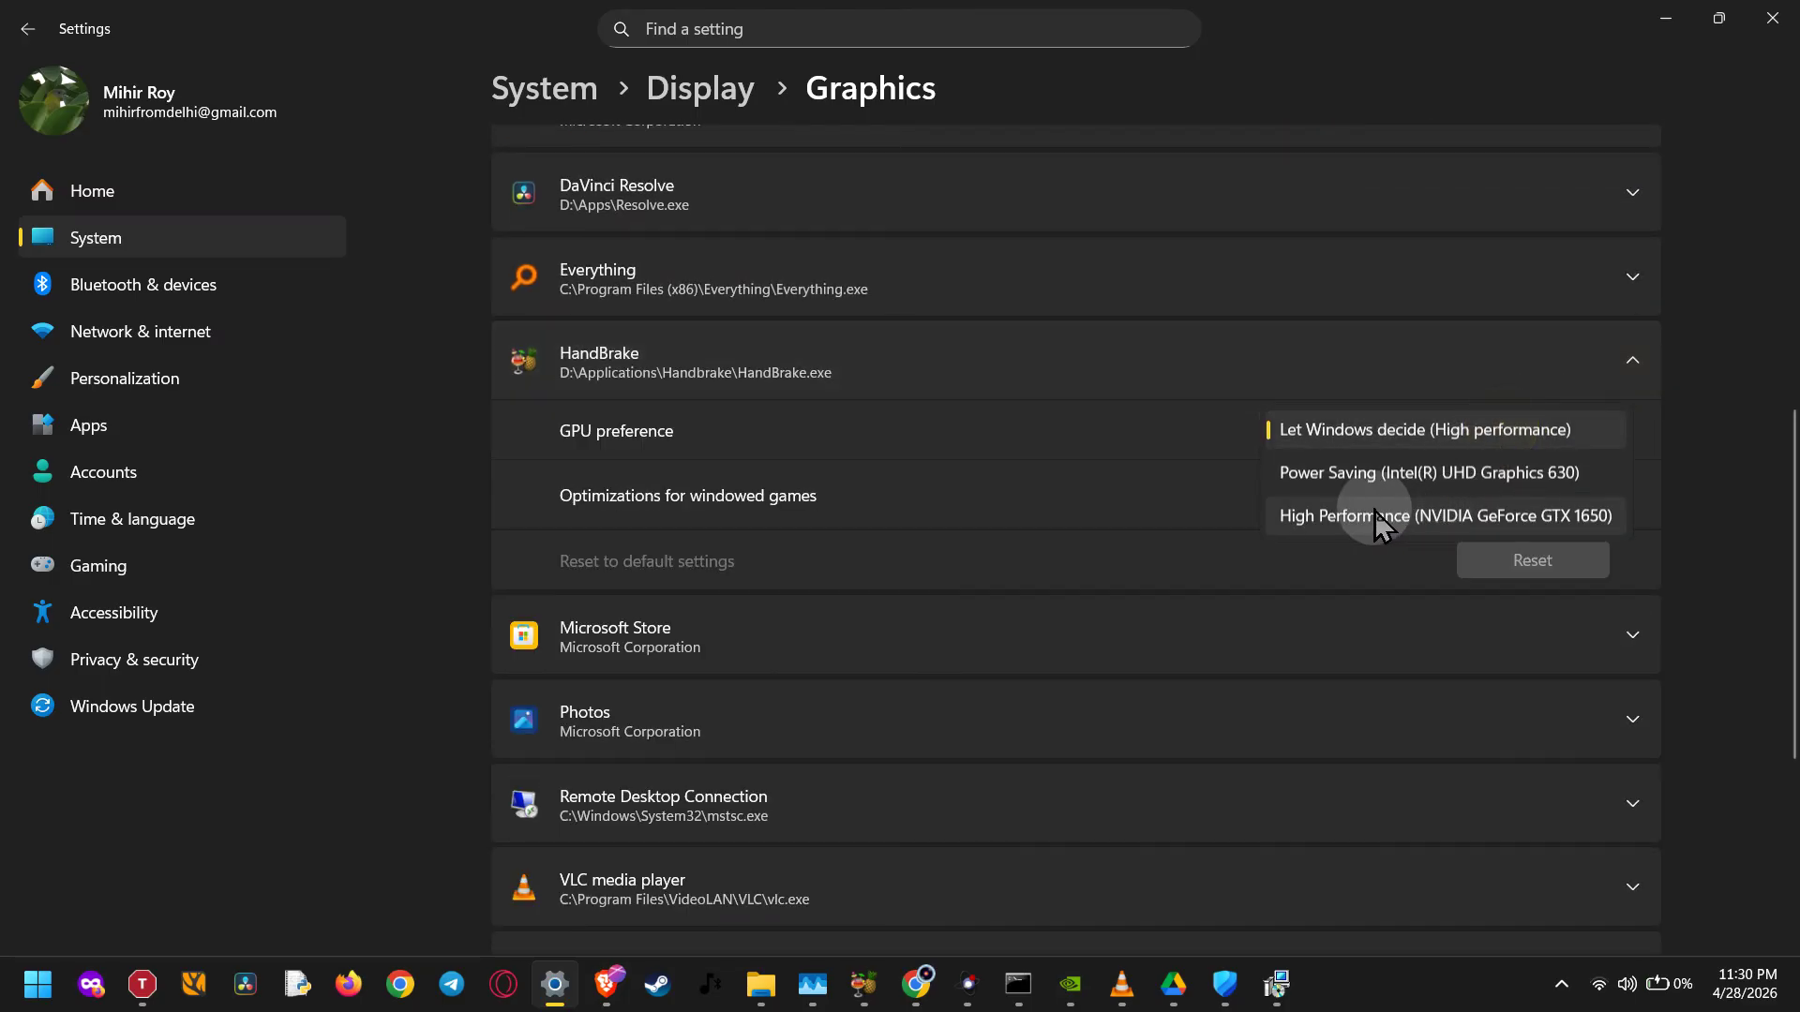
left_click(1474, 516)
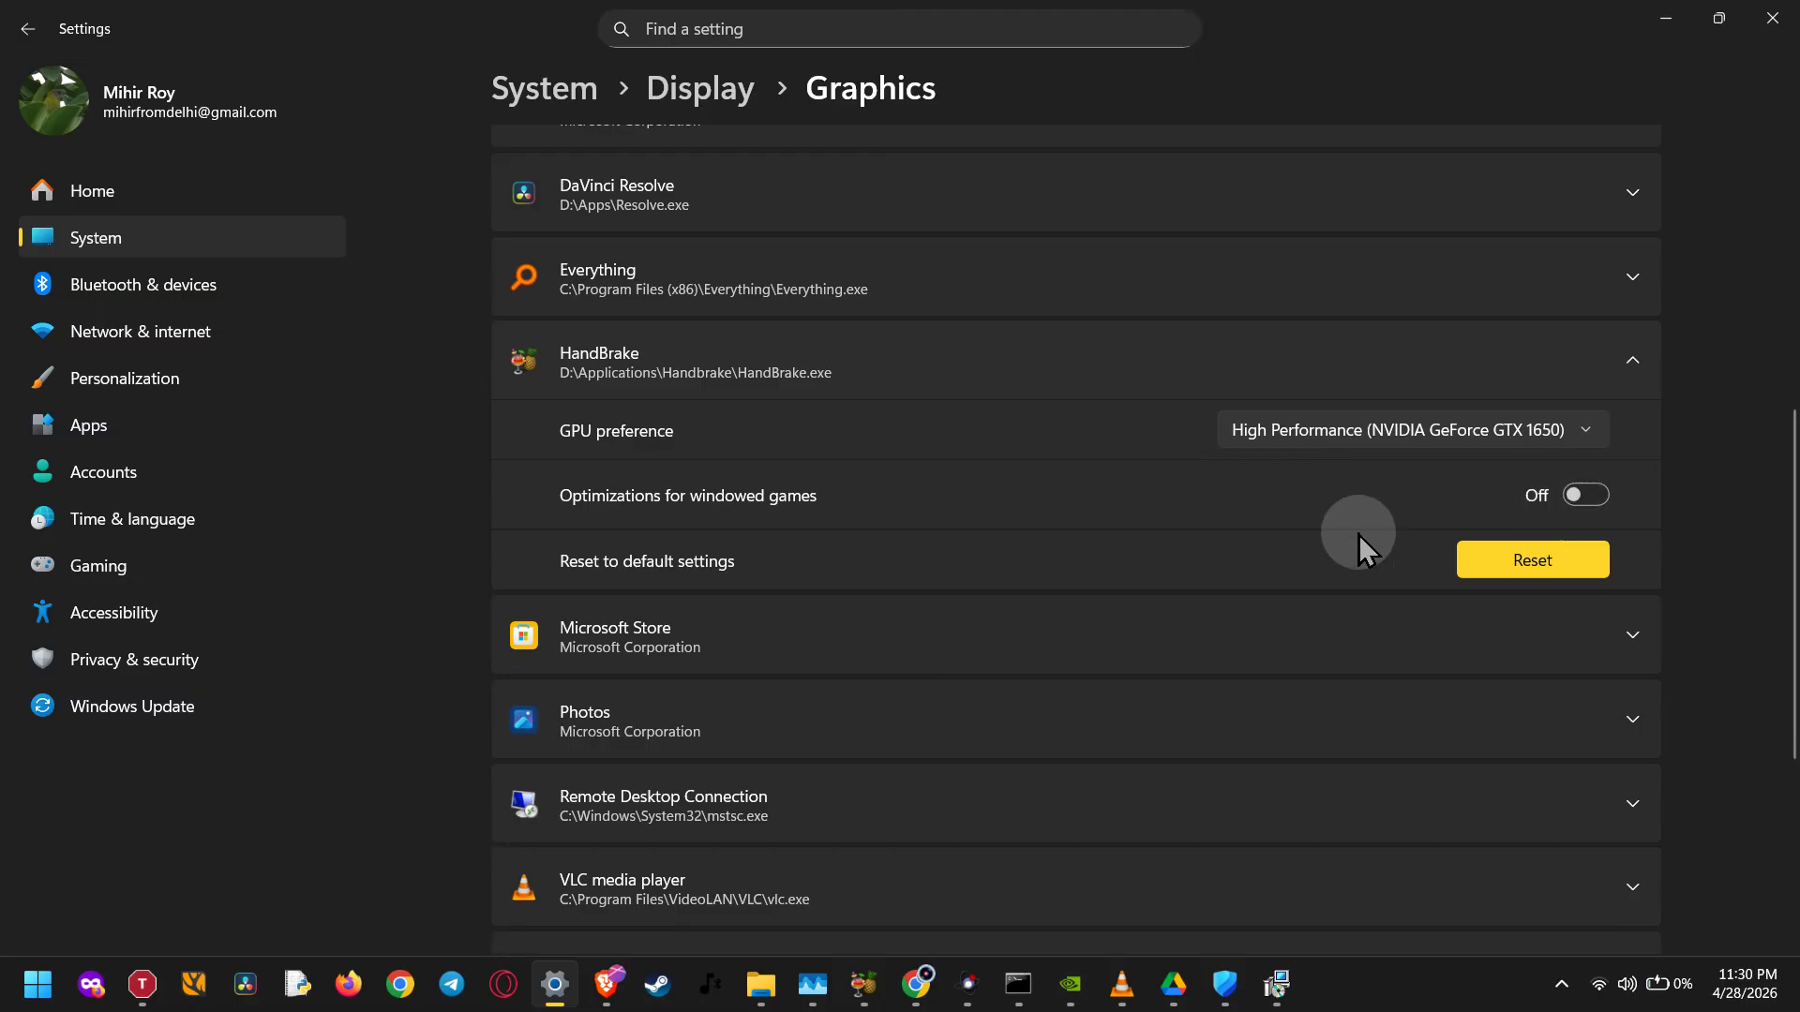
scroll(1358, 547, "down", 3)
scroll(1358, 546, "up", 5)
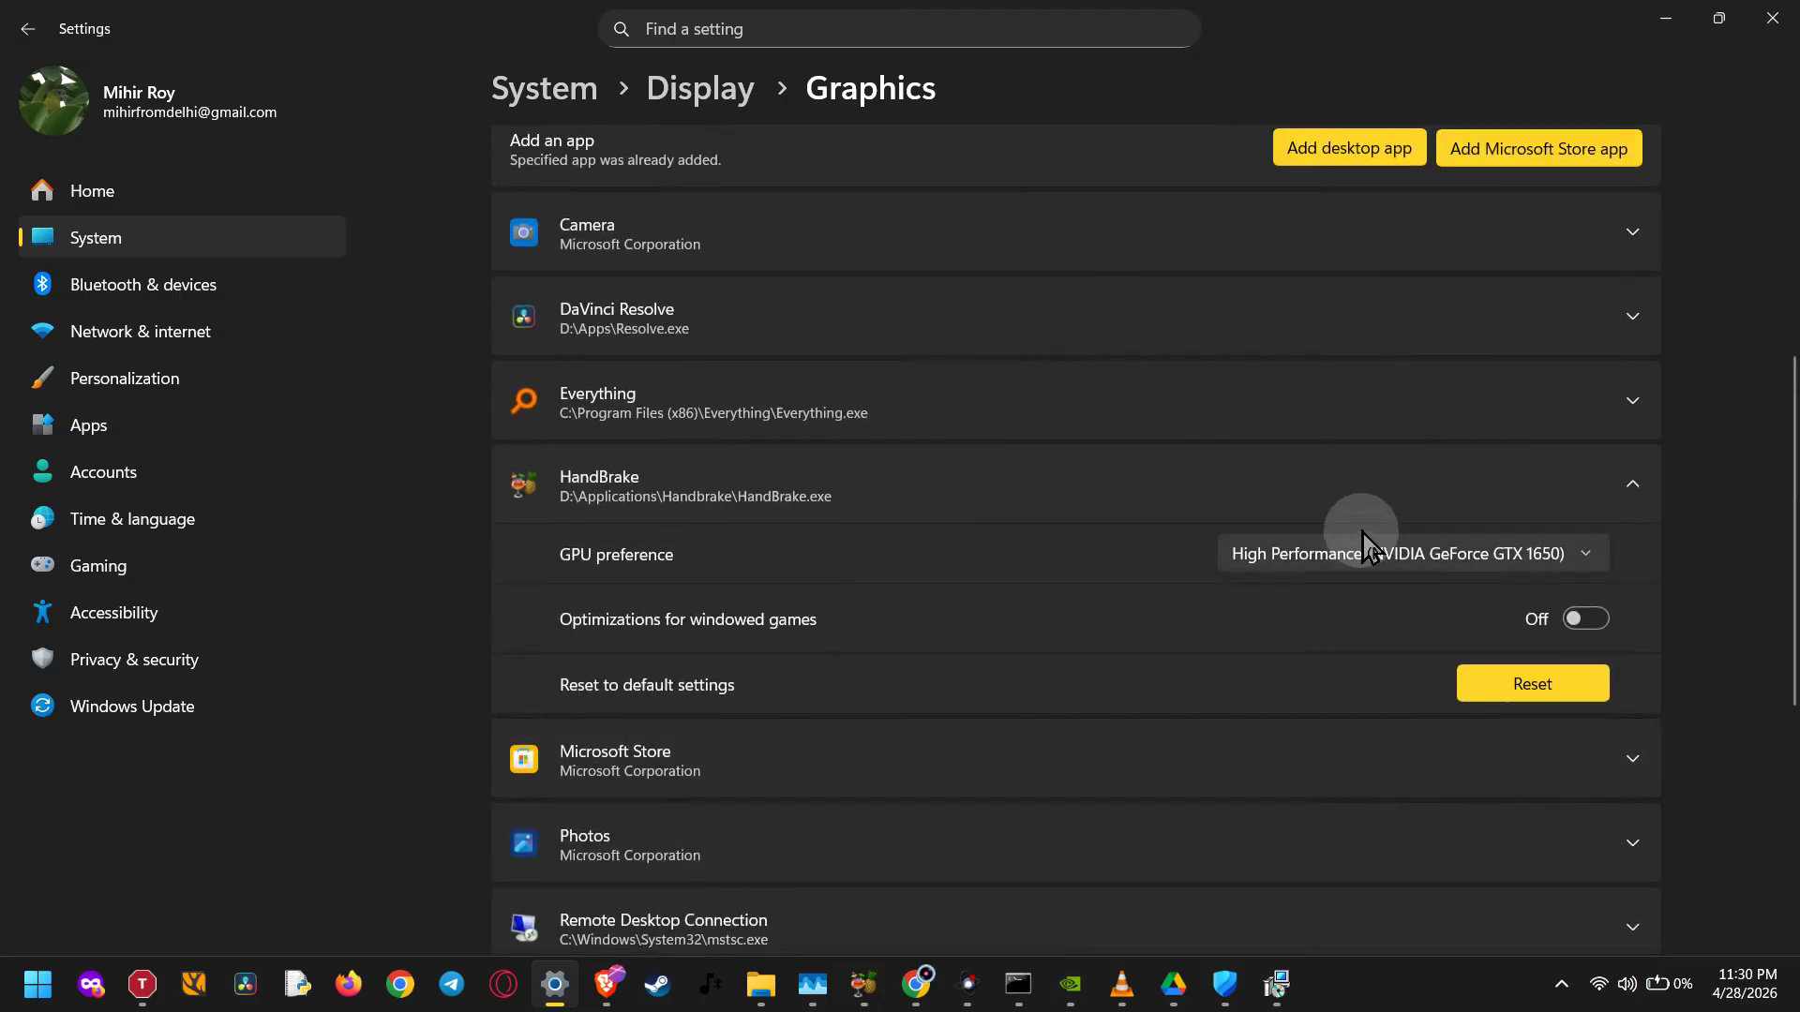
left_click(1631, 482)
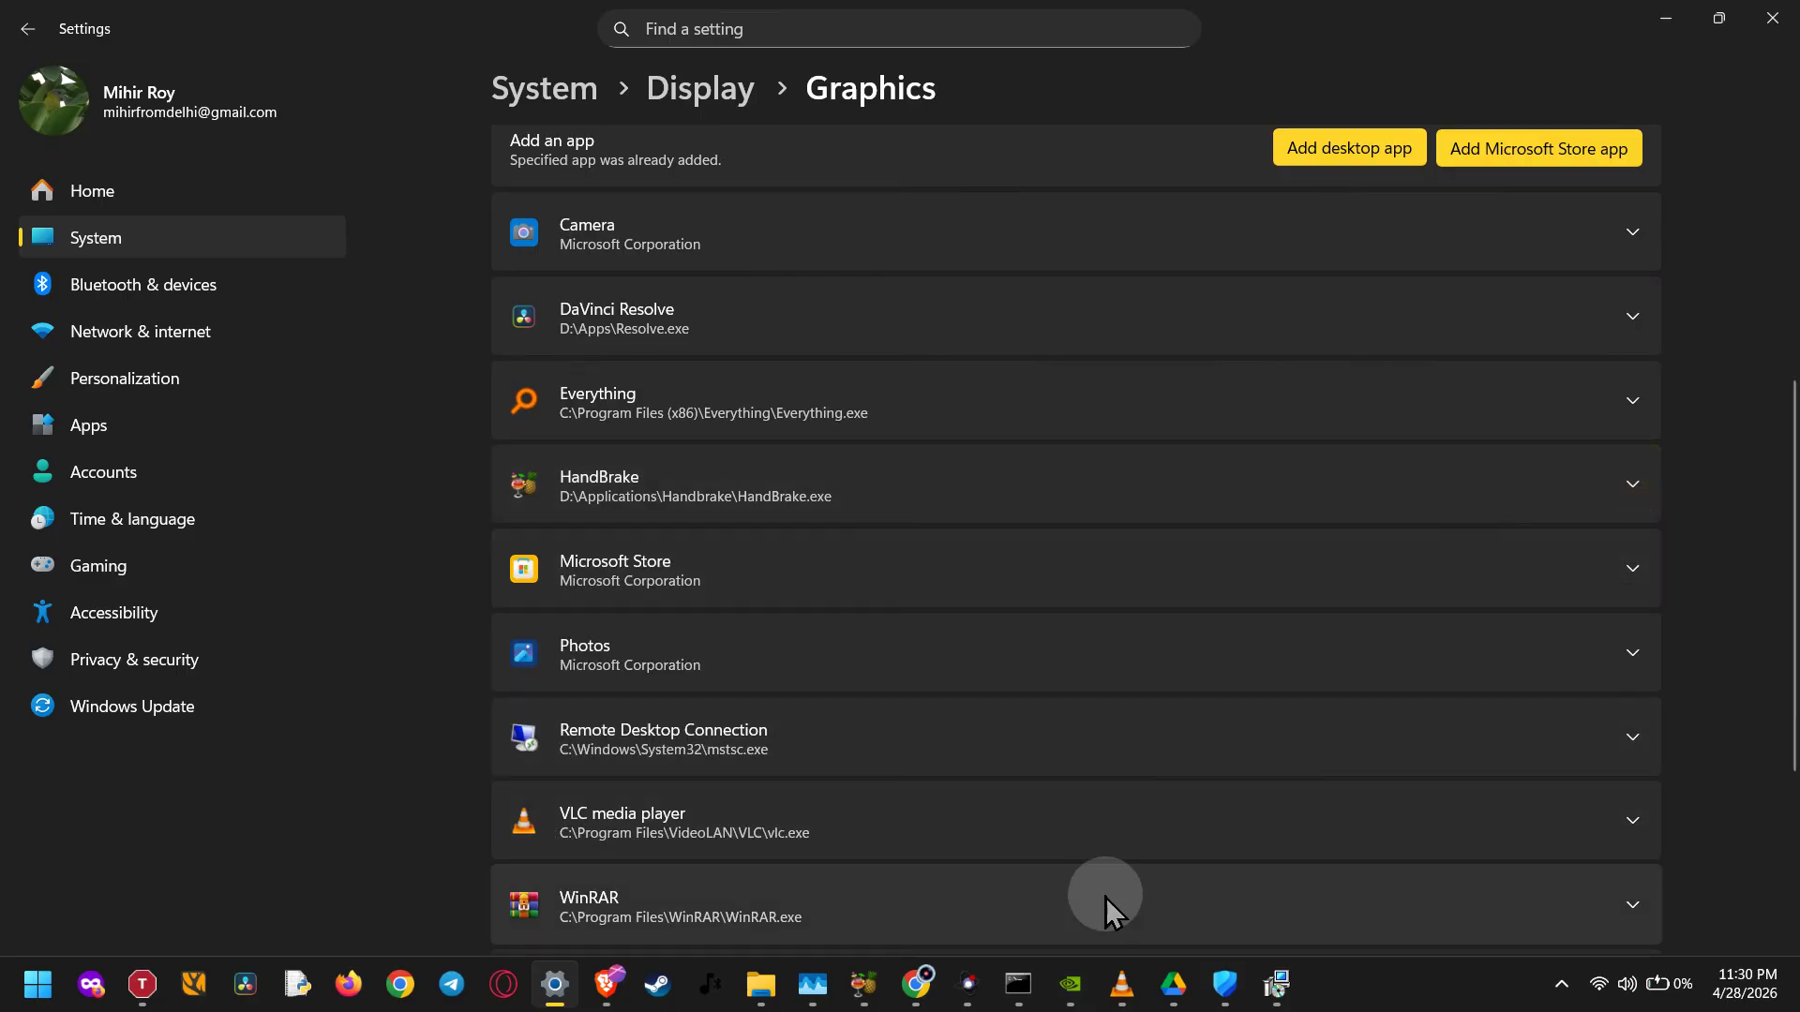
Switch to HandBrake and set the encoder preset to Fast in the video settings
left_click(863, 985)
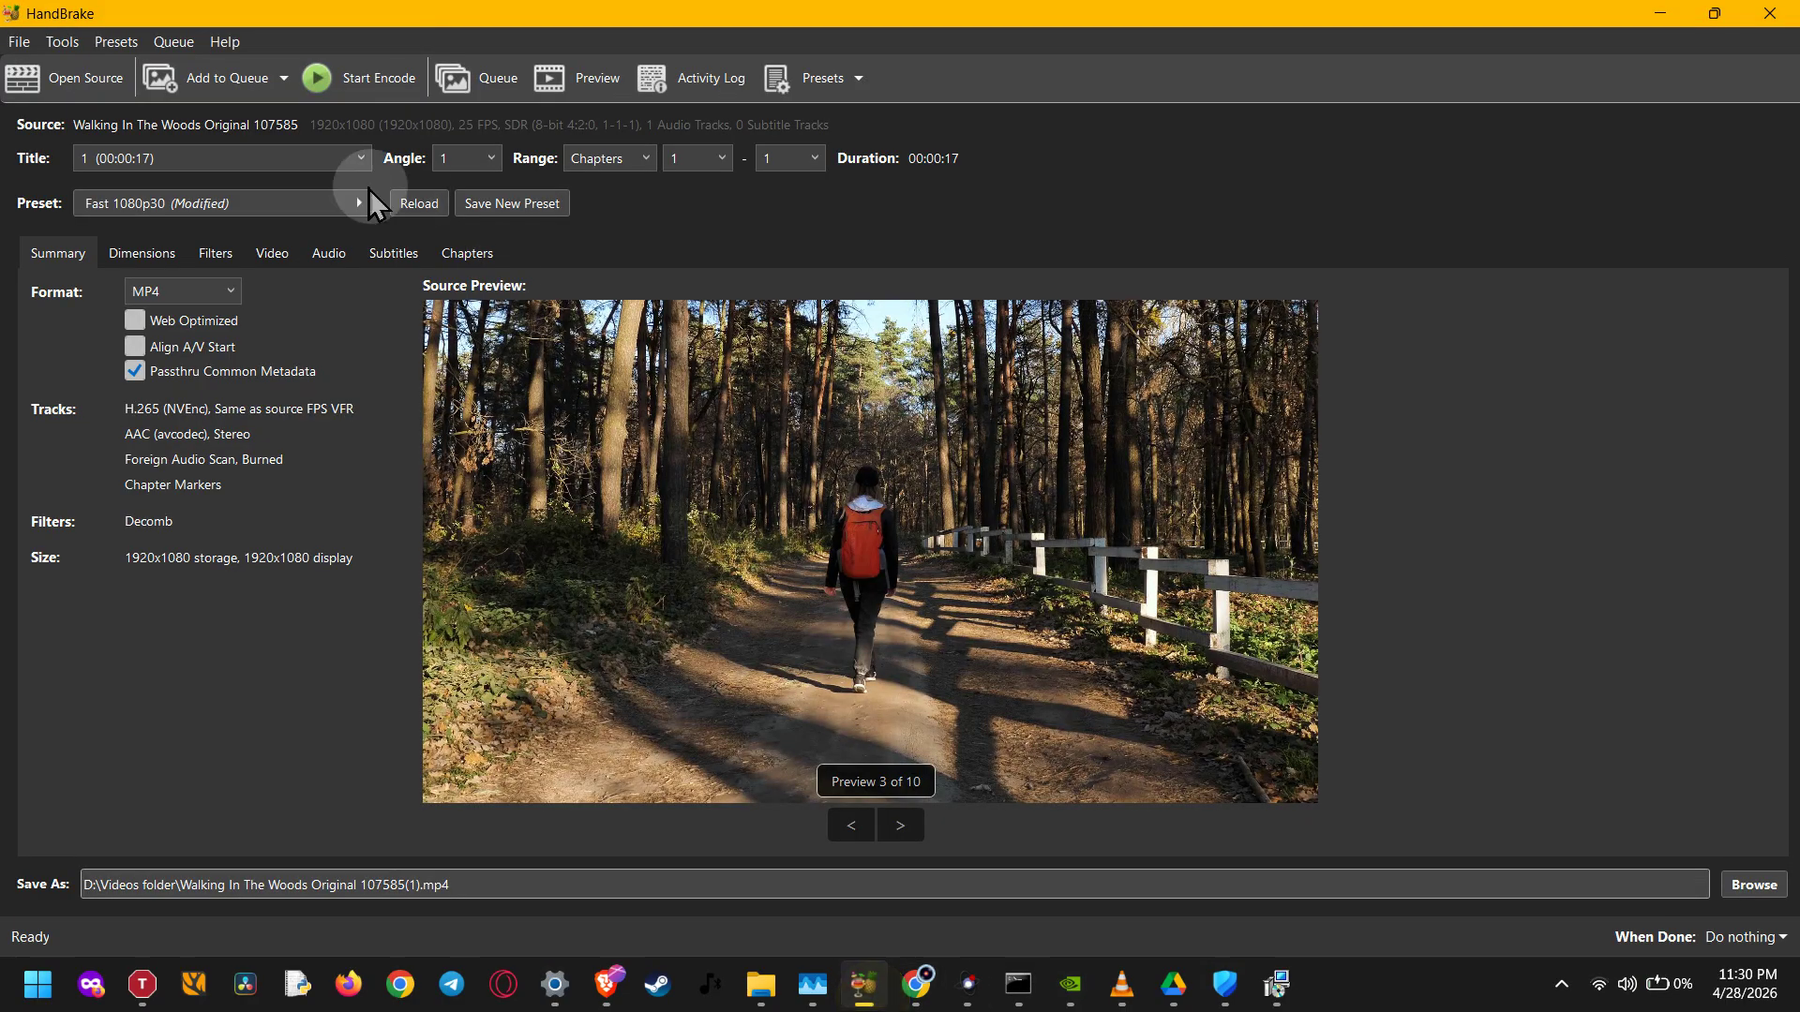
left_click(269, 255)
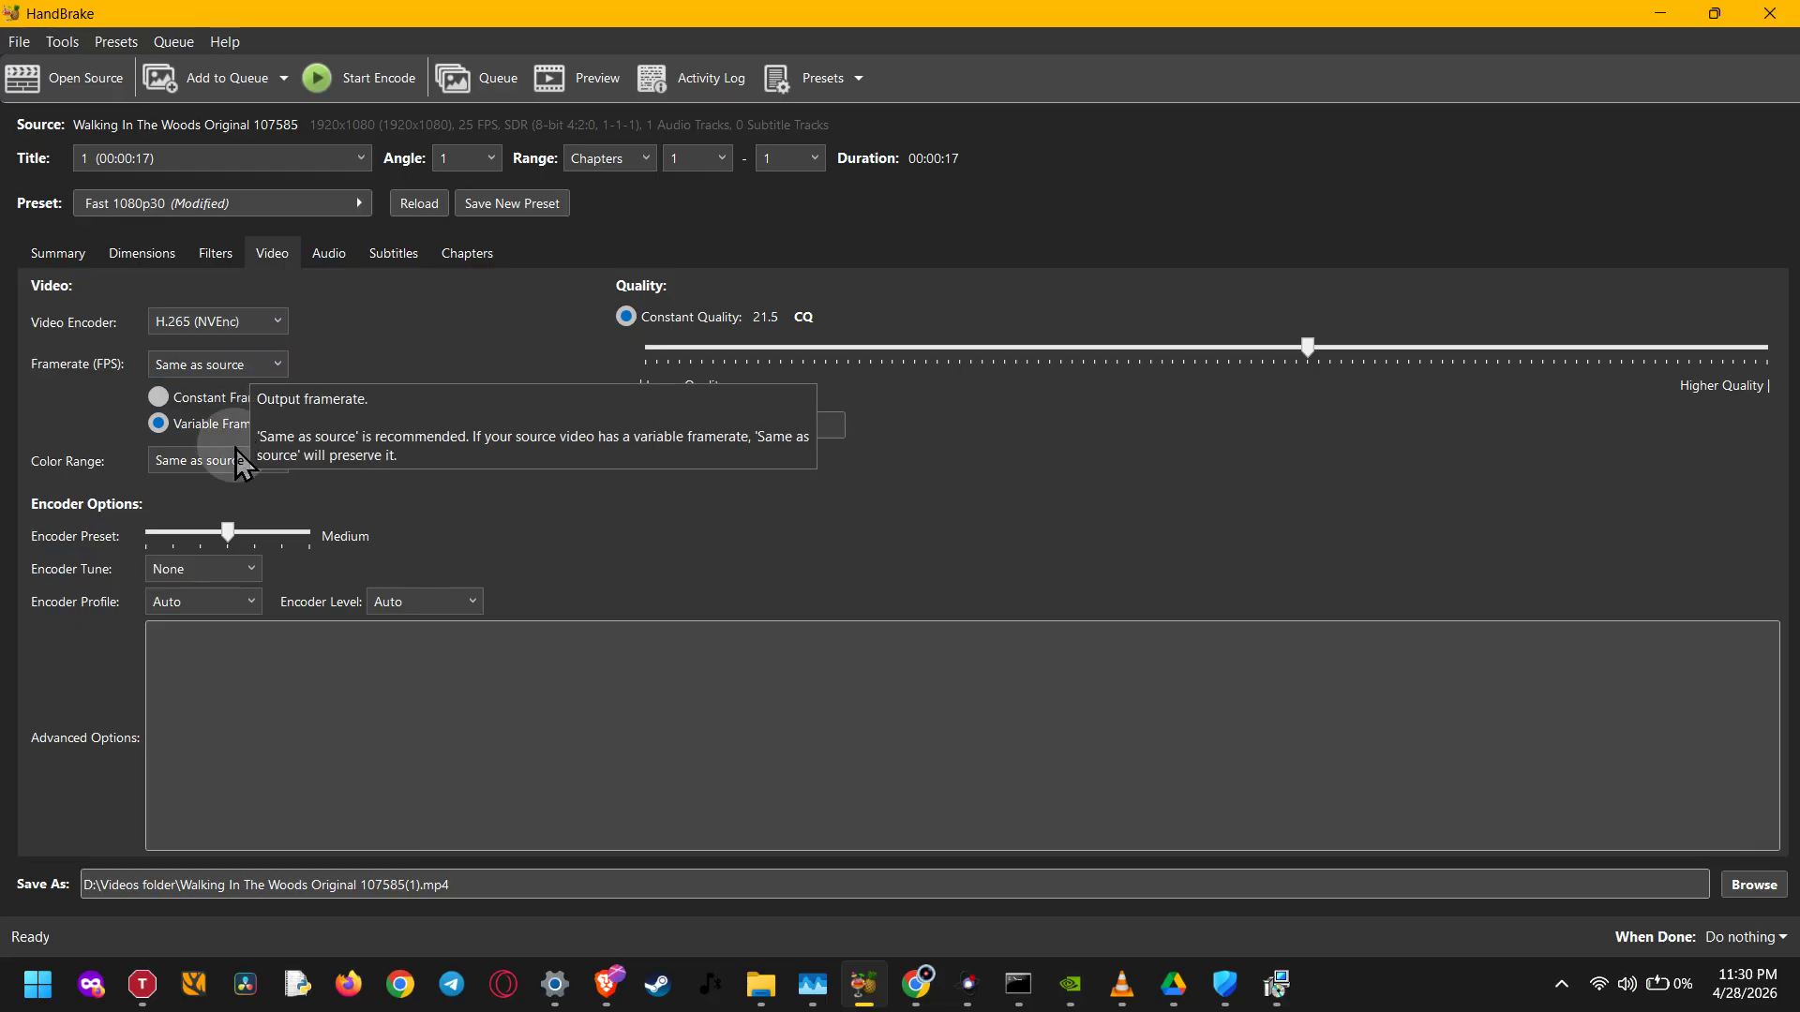
mouse_move(226, 538)
left_mouse_down()
mouse_move(149, 545)
mouse_move(200, 534)
mouse_move(259, 553)
mouse_move(174, 529)
mouse_move(200, 532)
left_mouse_up()
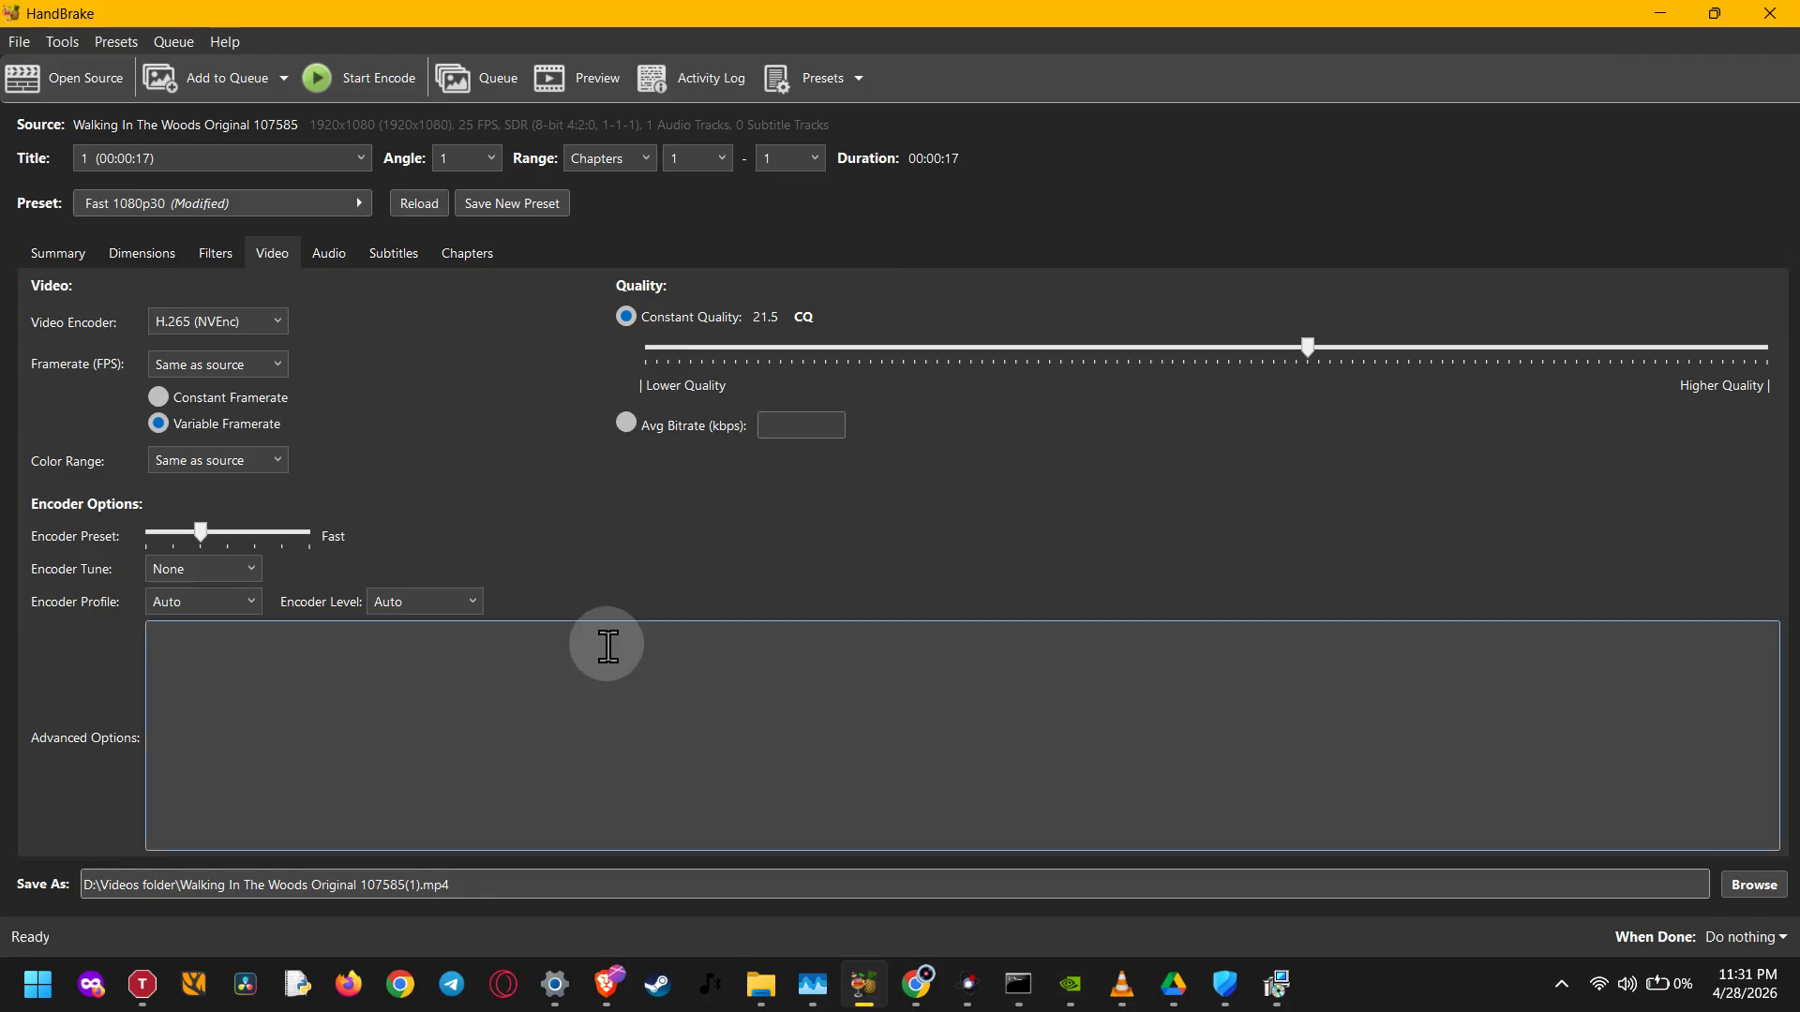
mouse_move(614, 998)
left_click(776, 864)
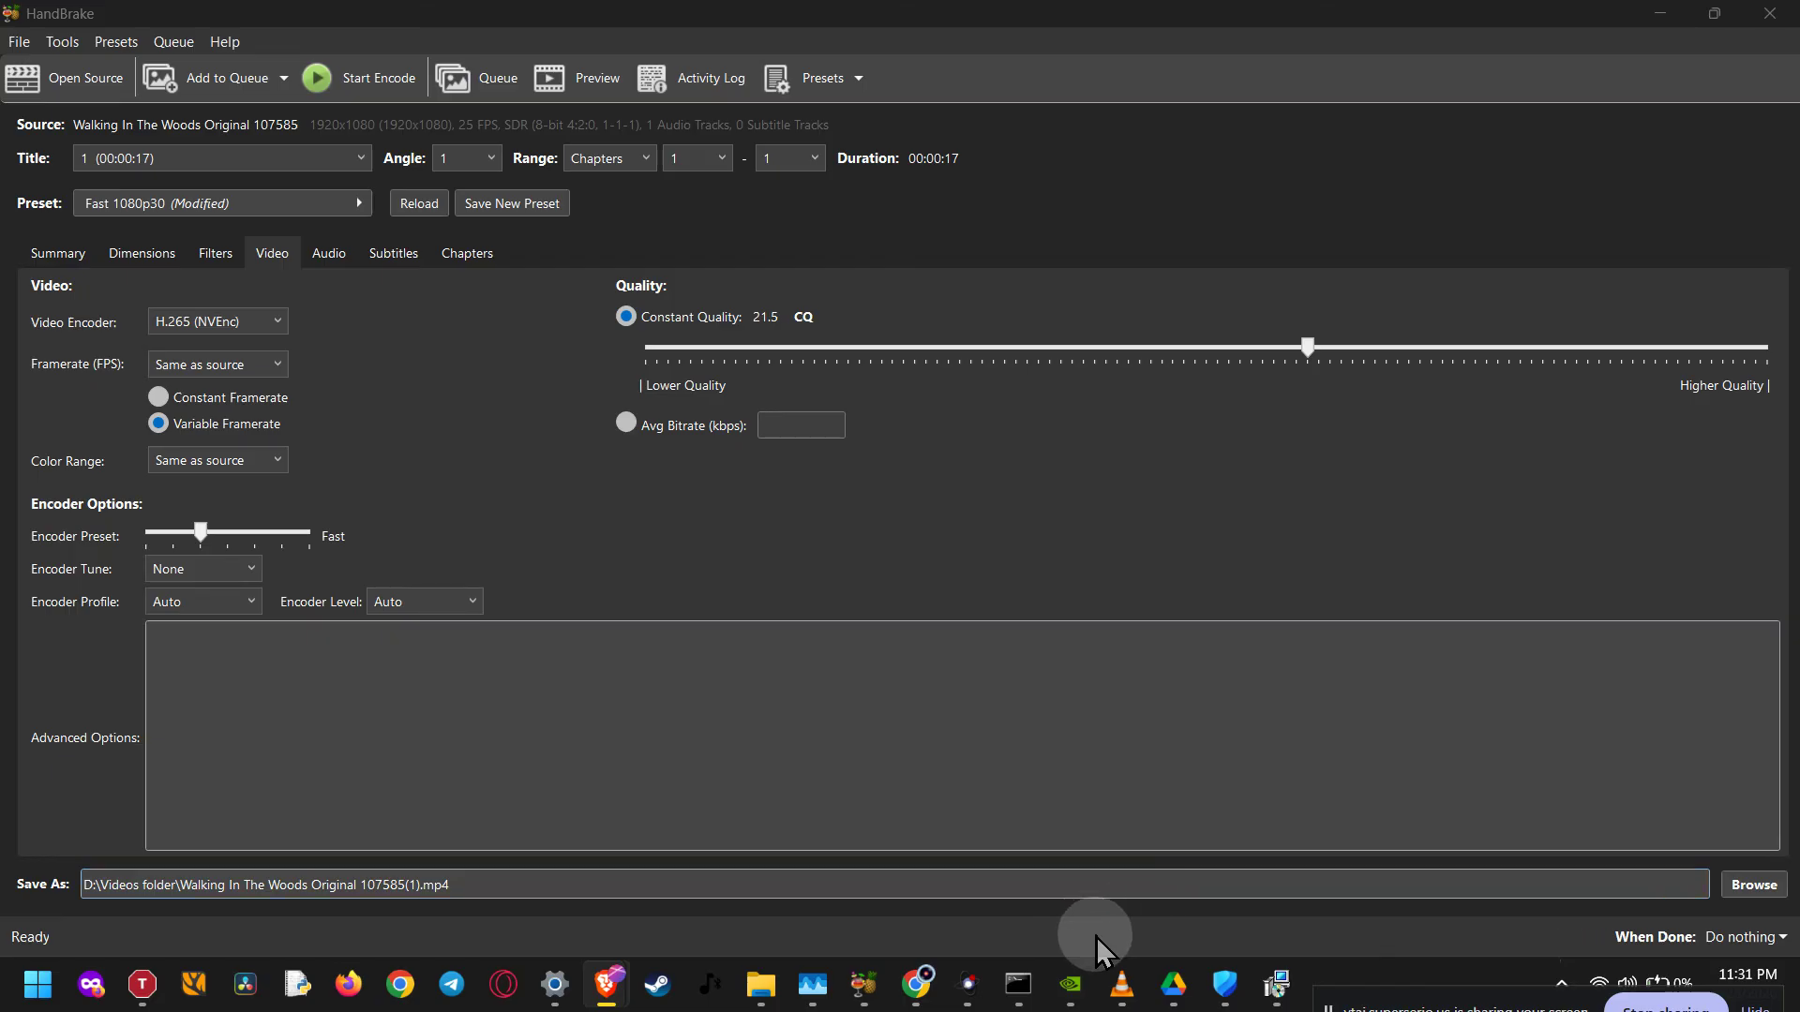
Review HandBrake's GPU preference in the Windows Graphics settings, and return to HandBrake
left_click(555, 984)
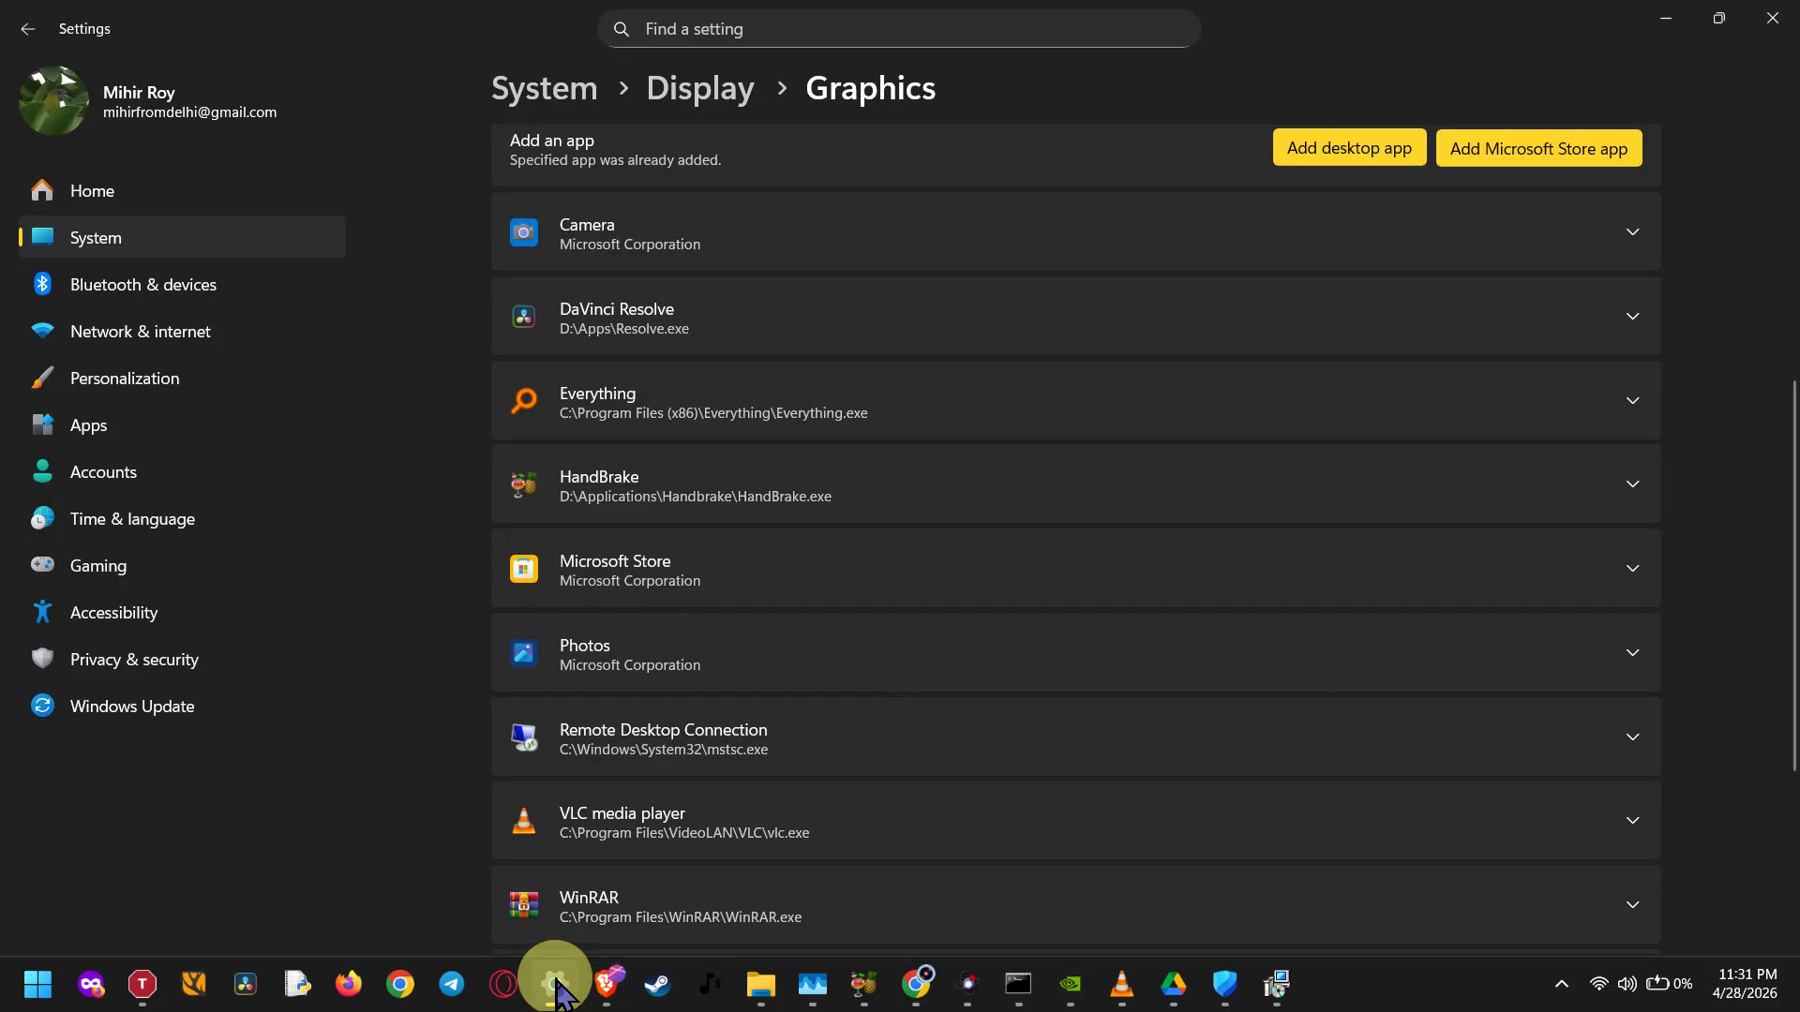
scroll(803, 718, "up", 3)
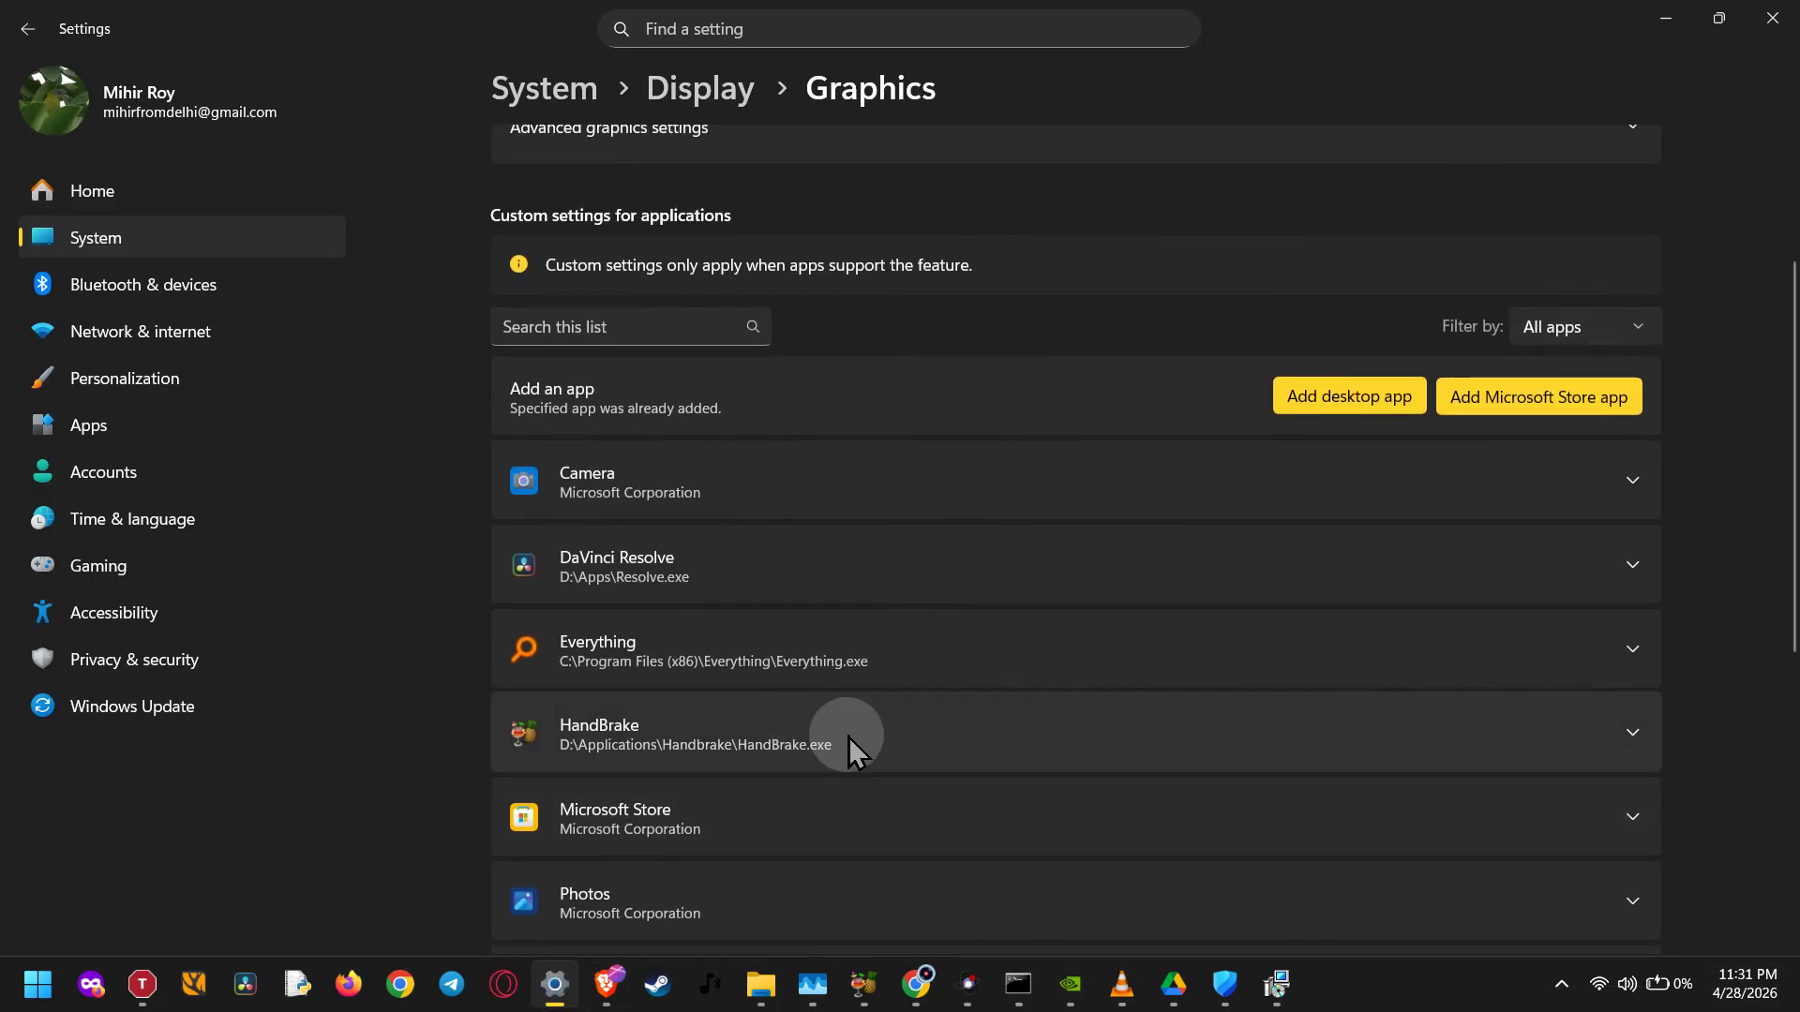
left_click(851, 745)
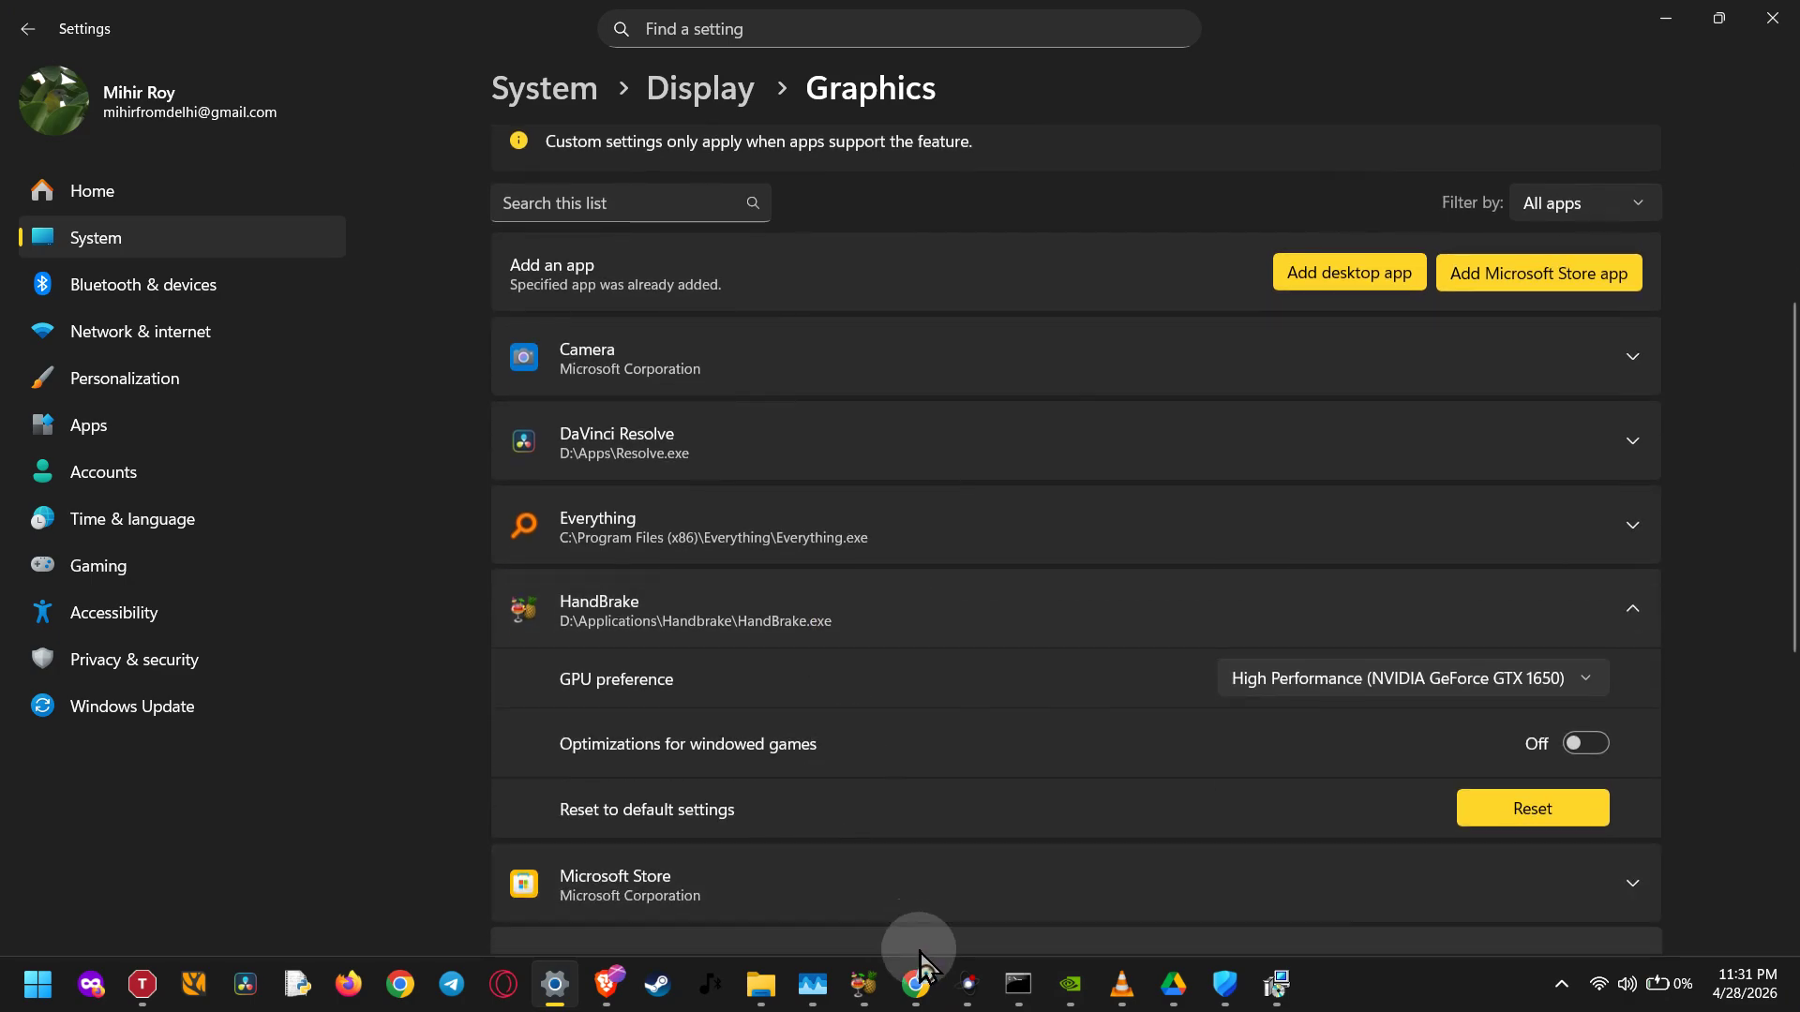
left_click(864, 982)
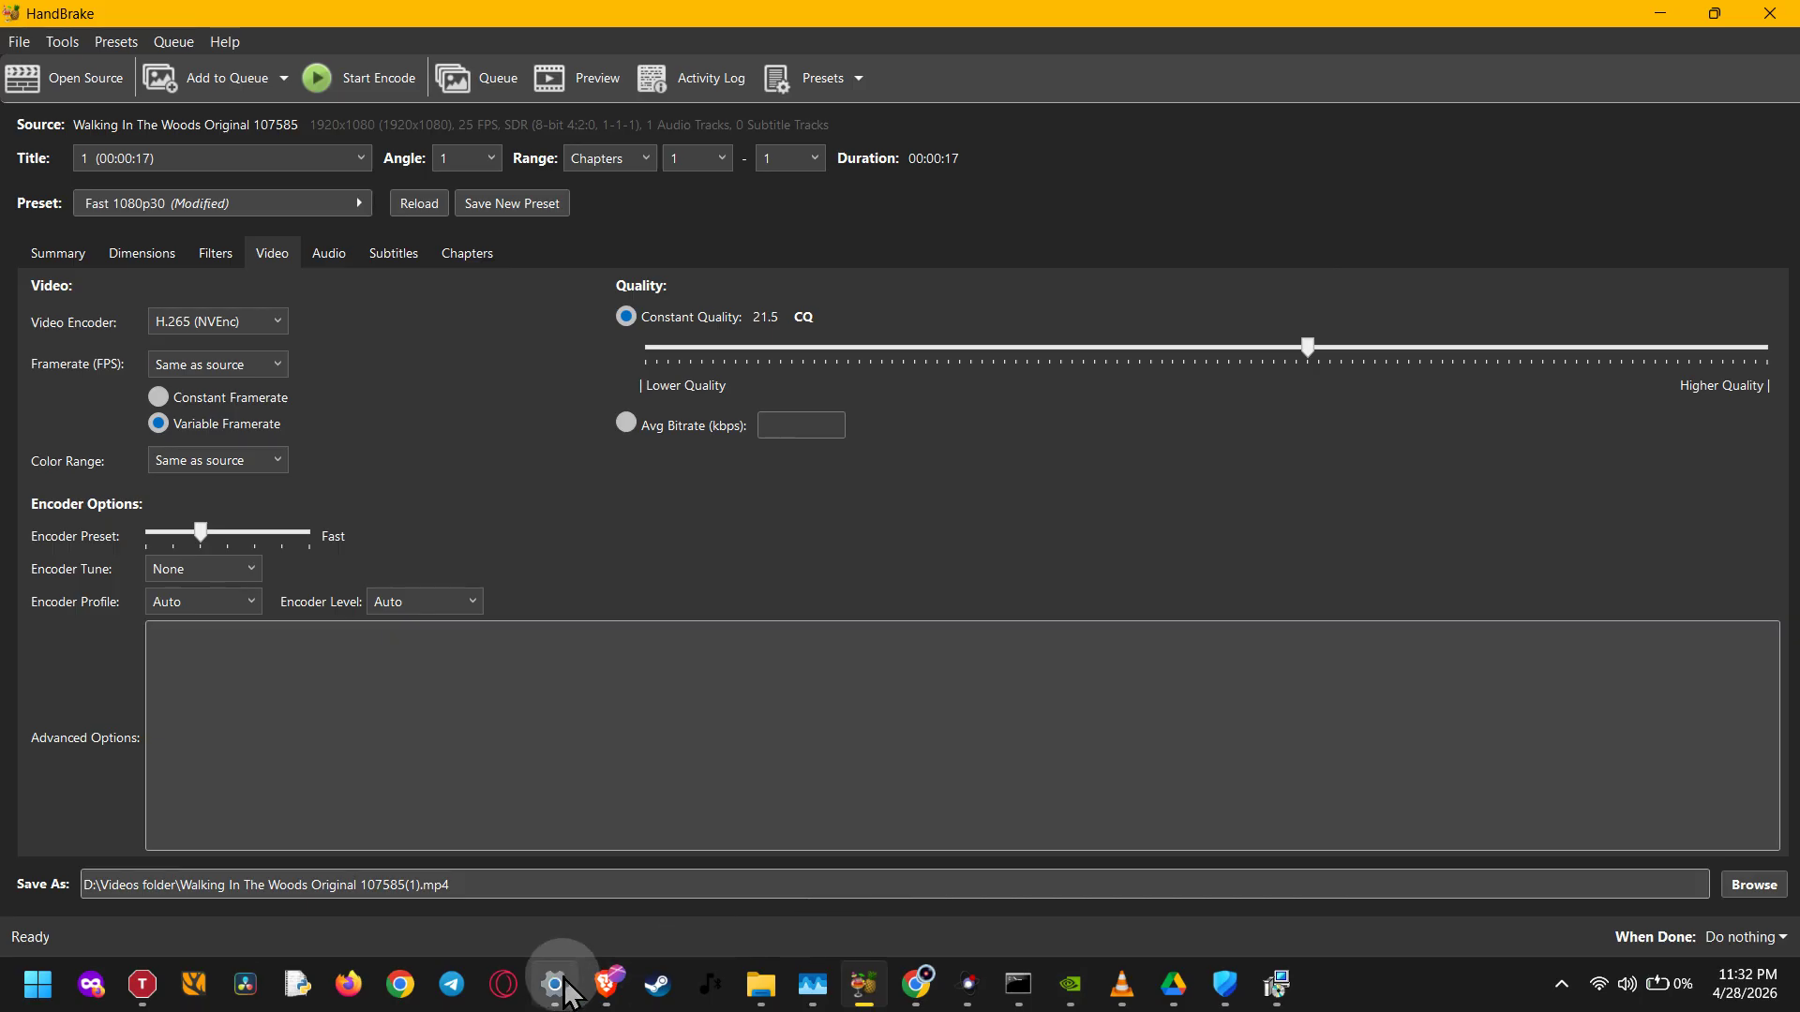
left_click(606, 982)
left_click(812, 850)
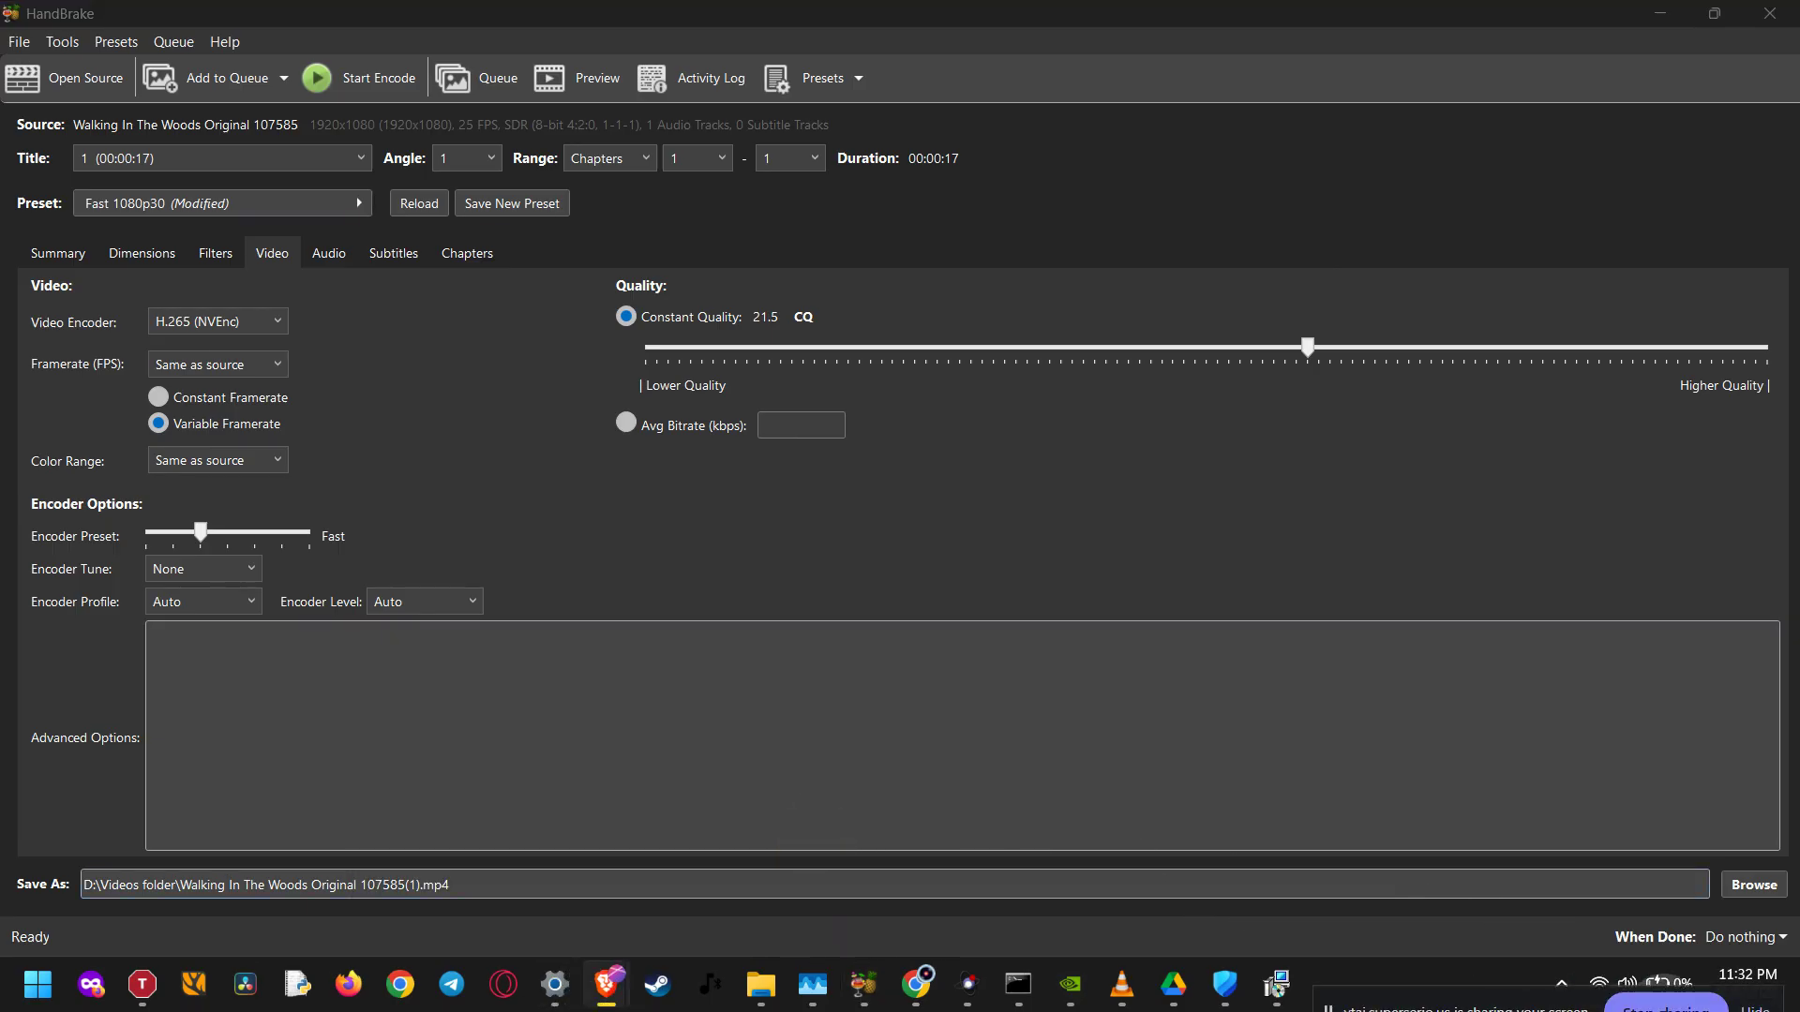